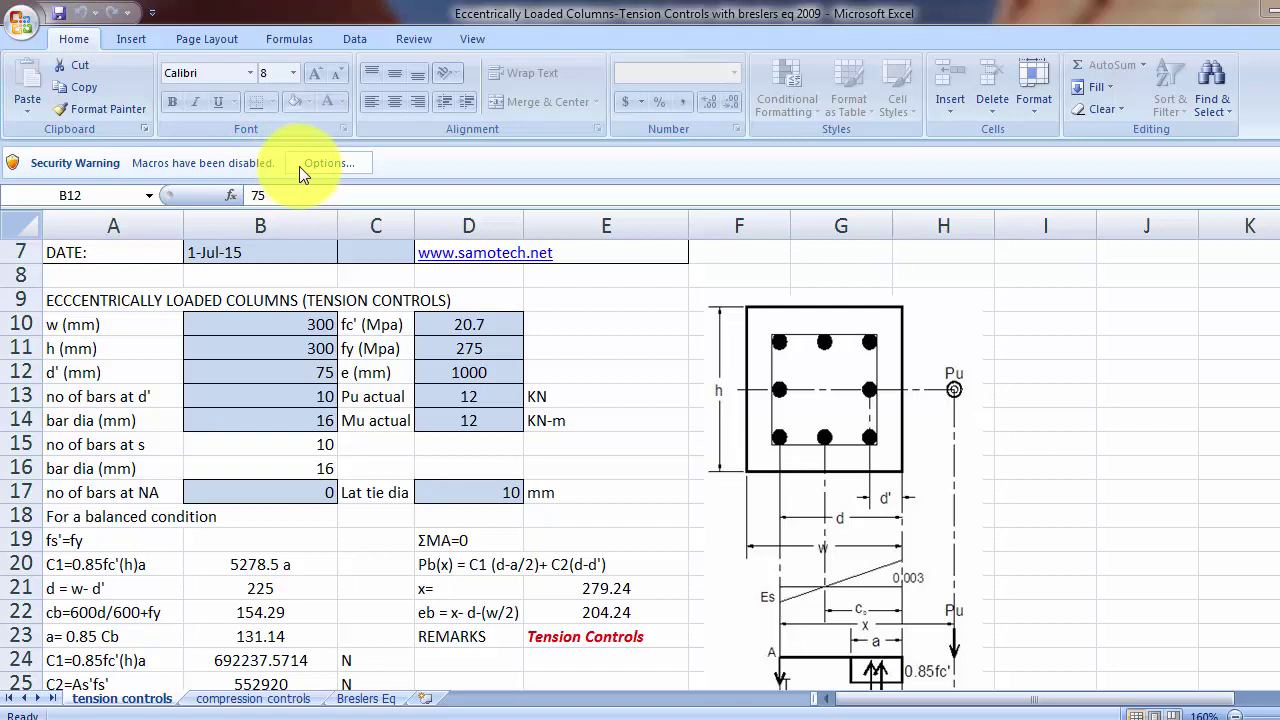
Step: Enable the column design workbook's macros by choosing 'Enable this content' in the security options
click(342, 166)
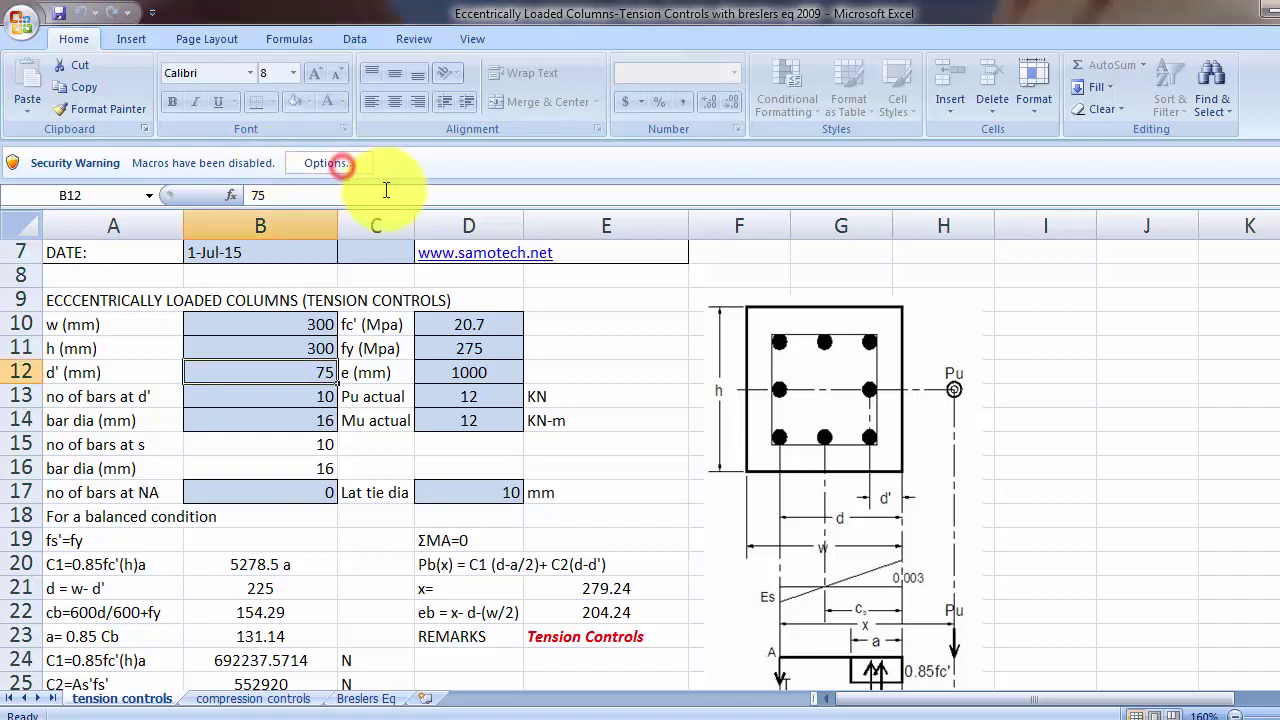
click(315, 162)
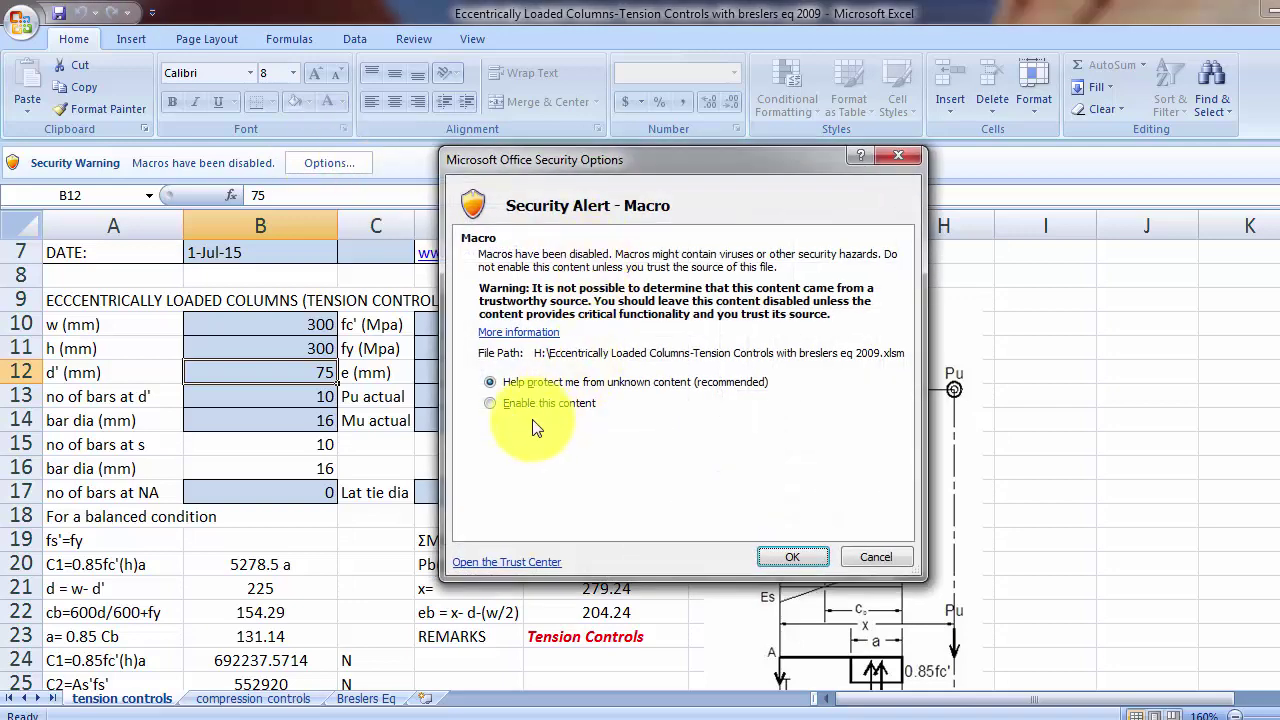
click(517, 404)
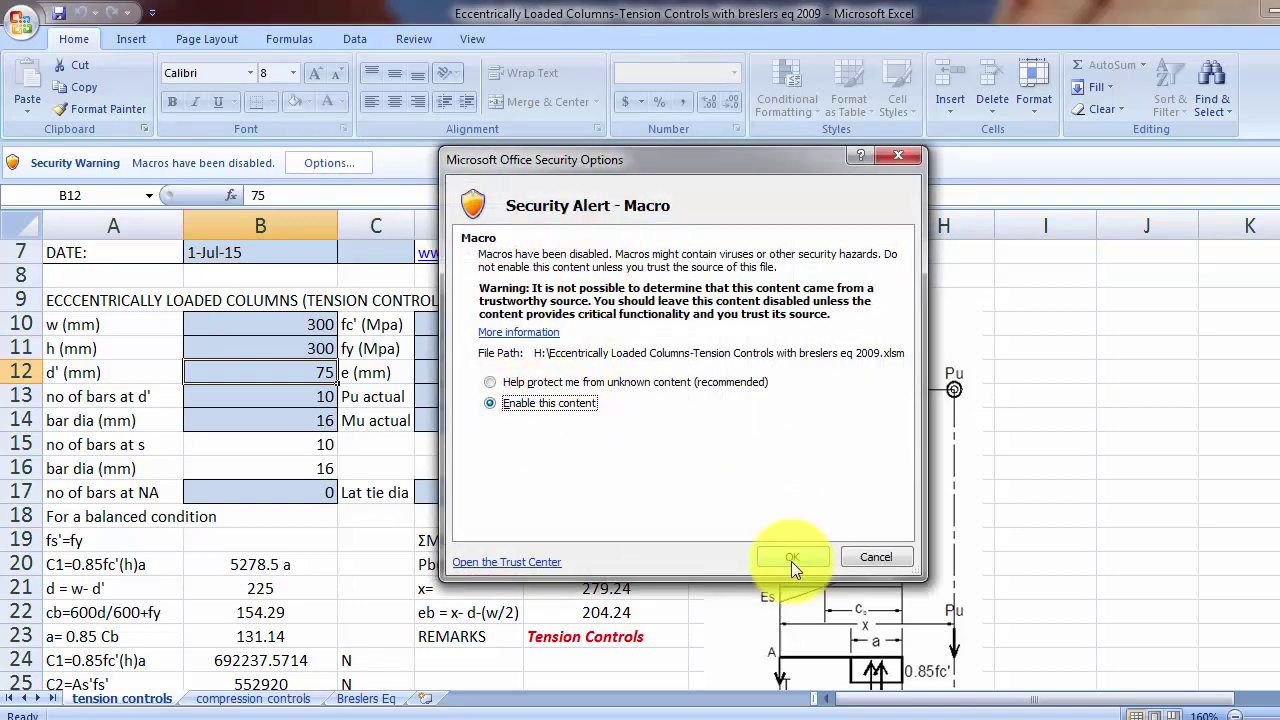
click(790, 558)
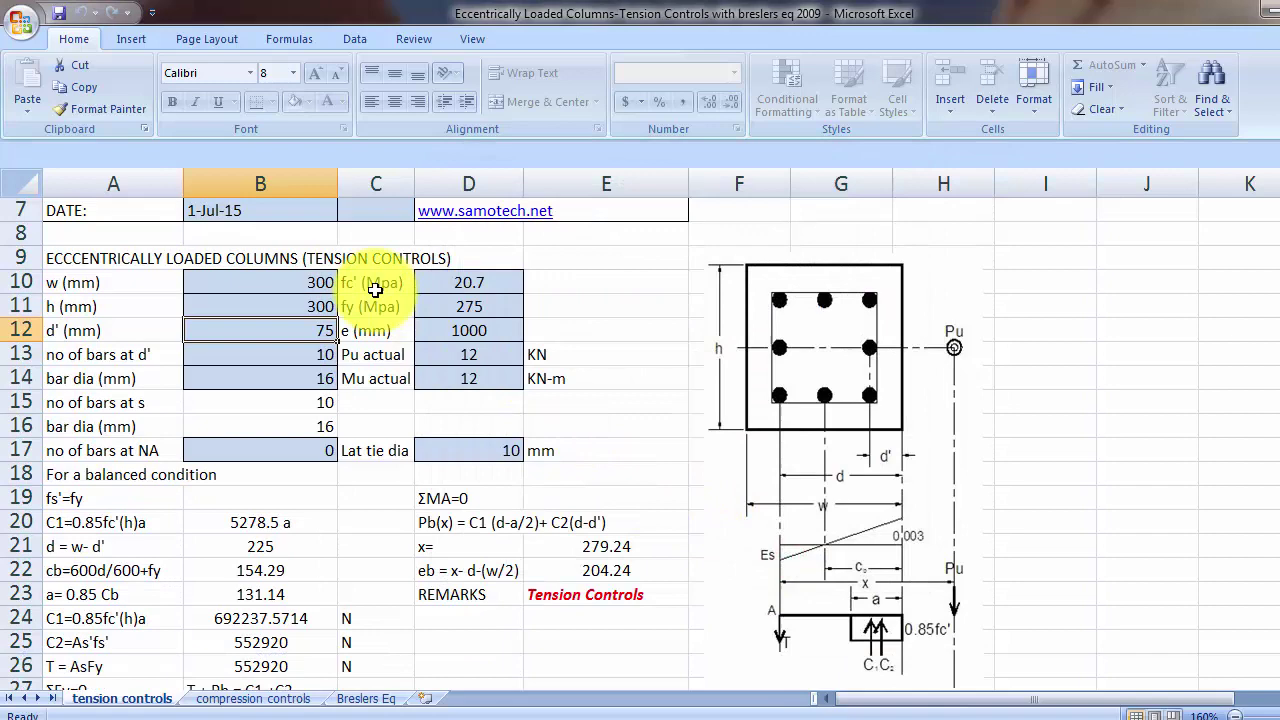
scroll(296, 318, up, 1)
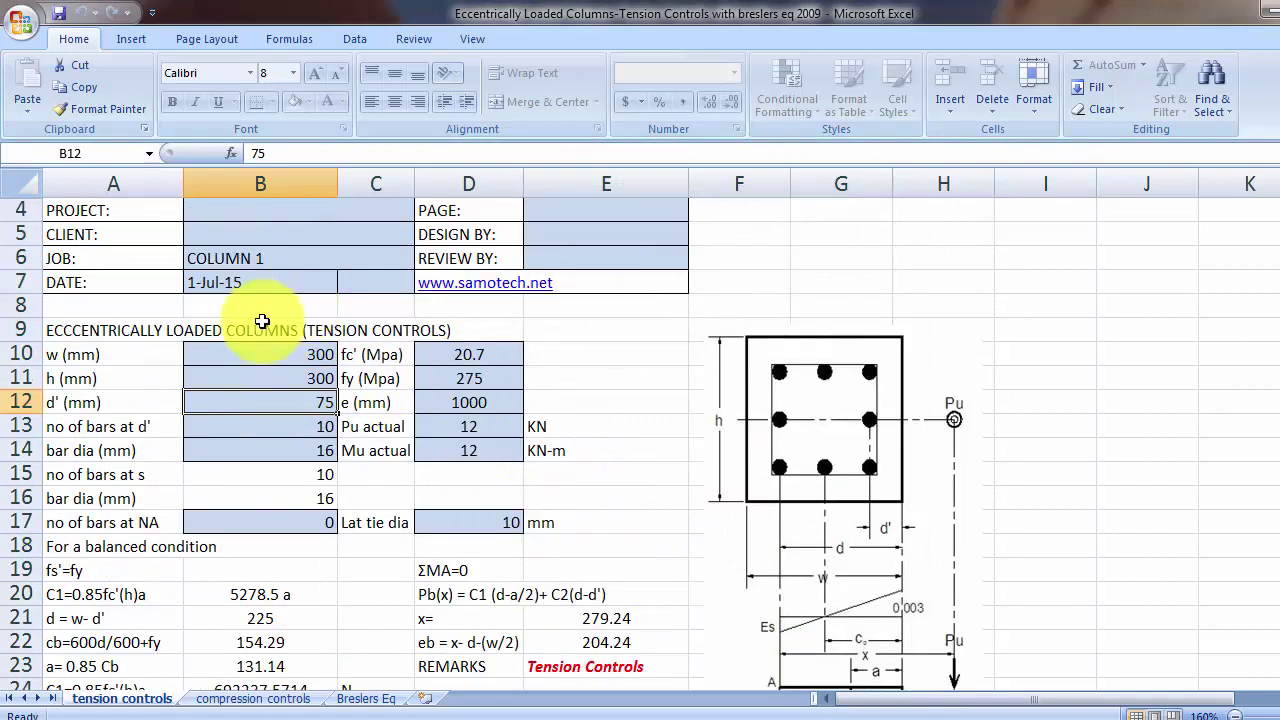
click(205, 699)
click(357, 701)
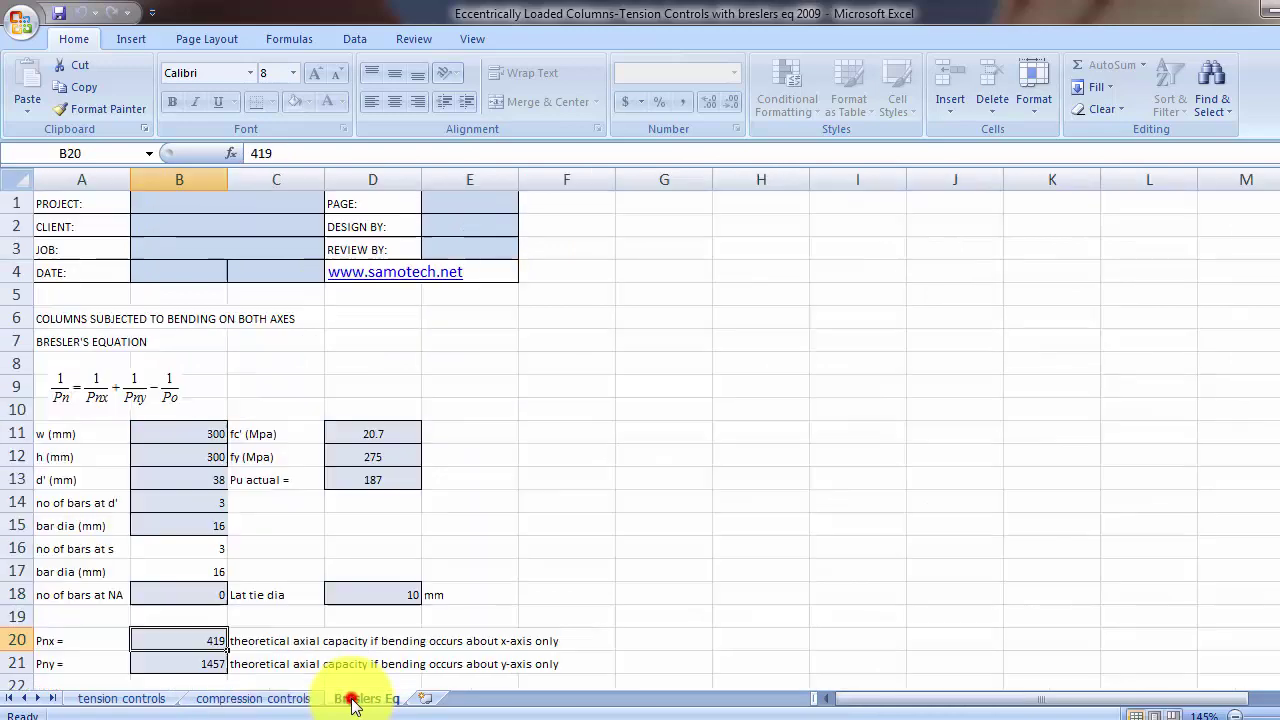
click(139, 700)
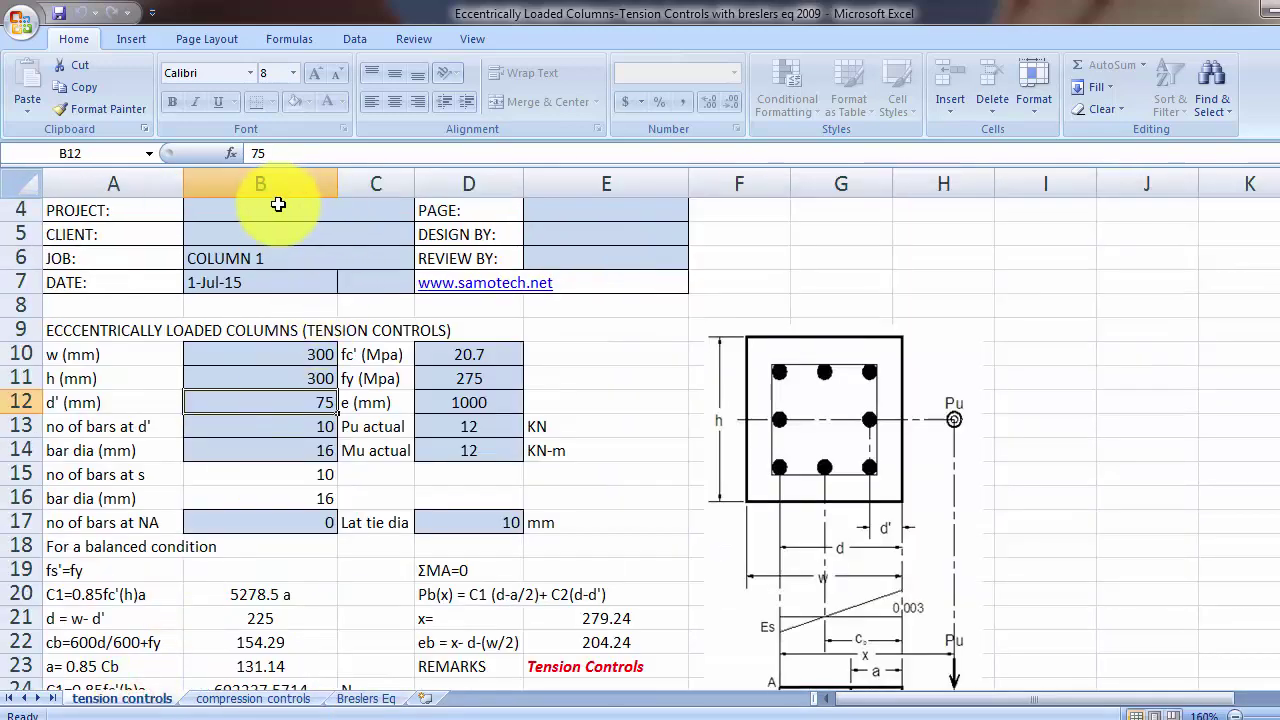
drag(278, 204, 266, 262)
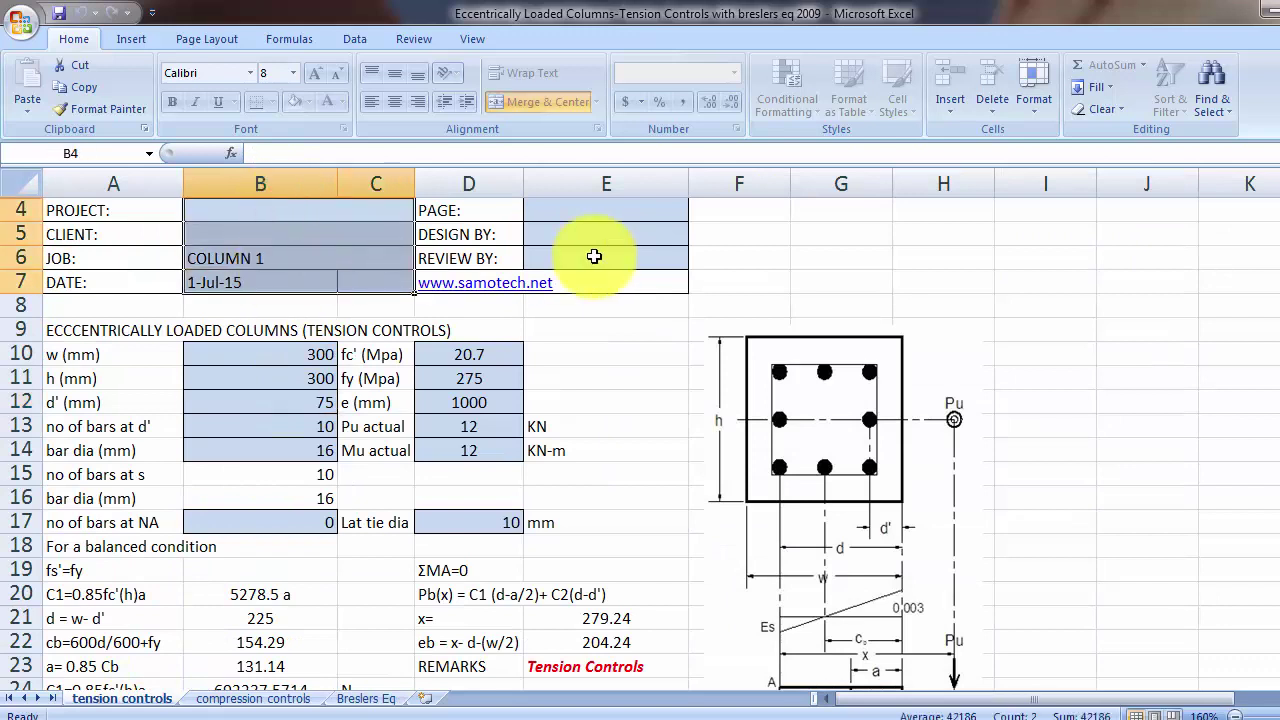
drag(604, 208, 596, 256)
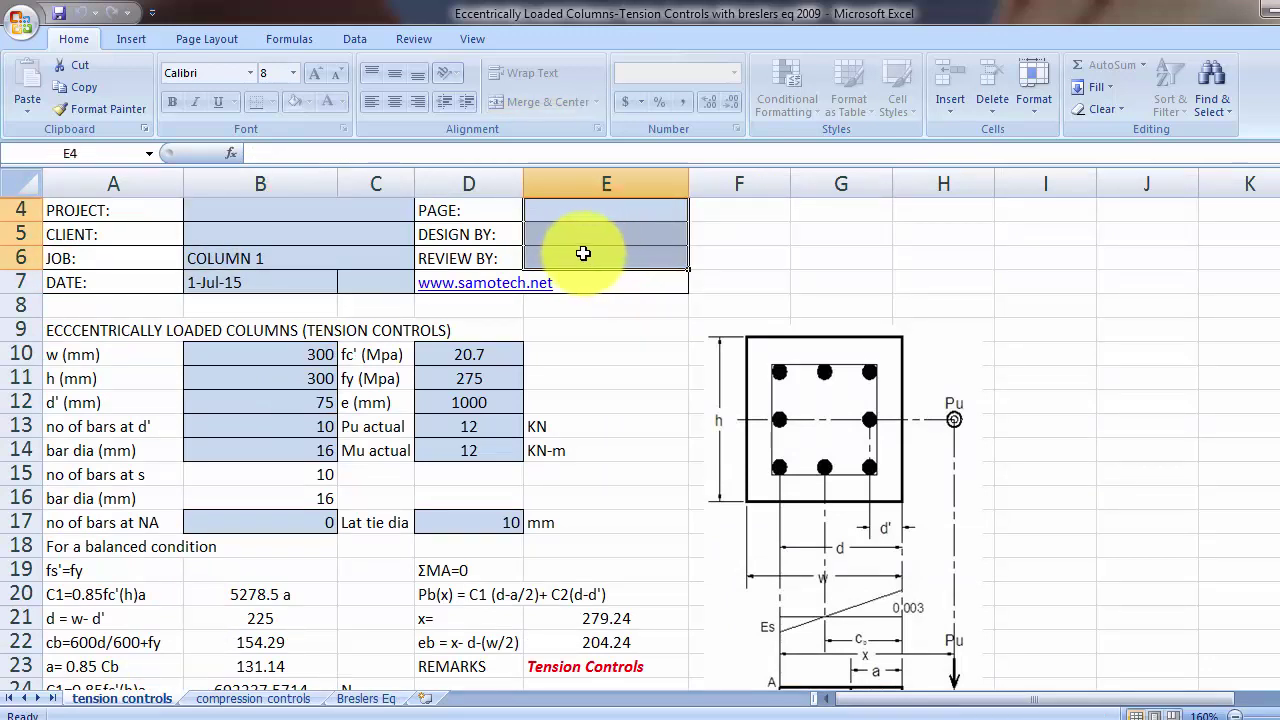
drag(250, 351, 252, 435)
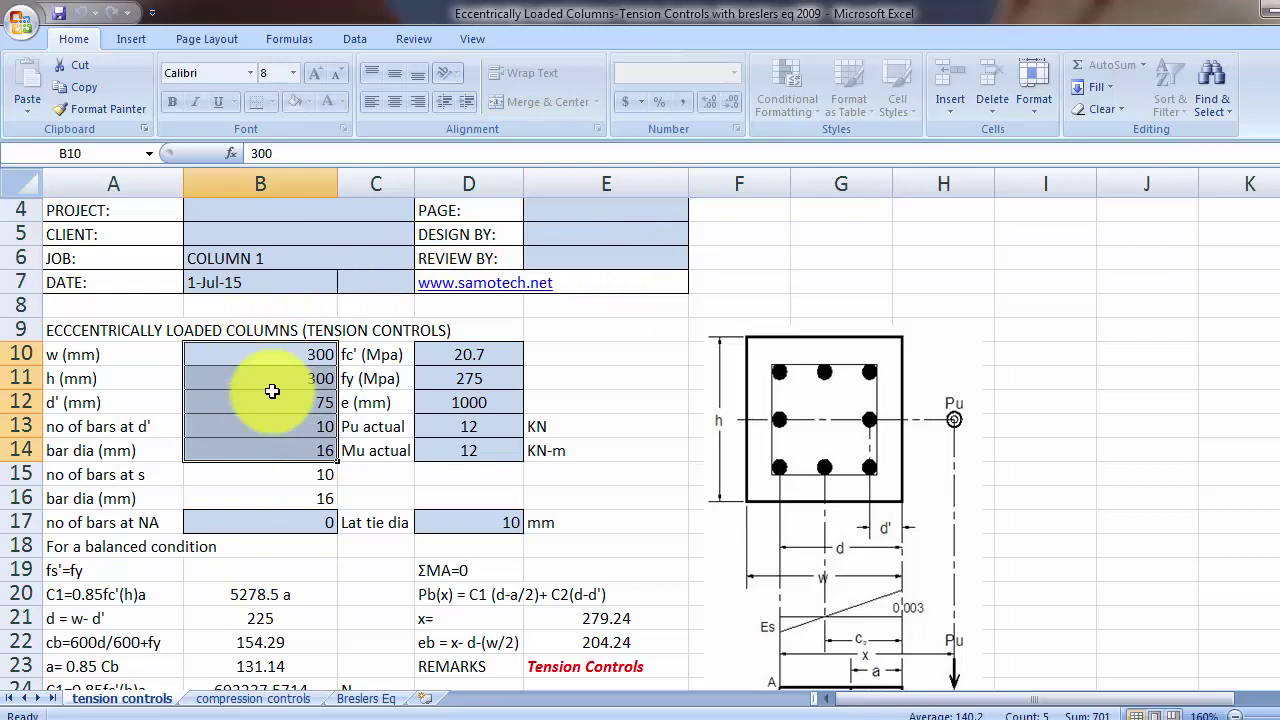
click(258, 356)
click(240, 376)
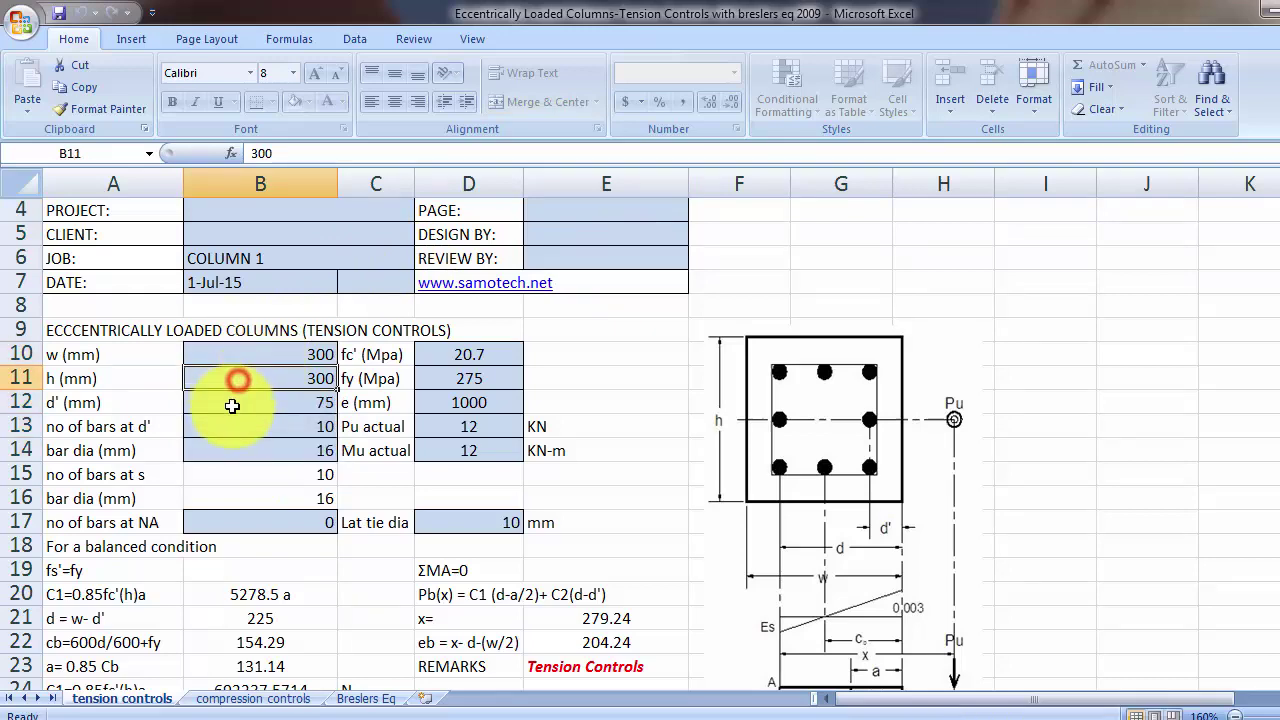
click(234, 402)
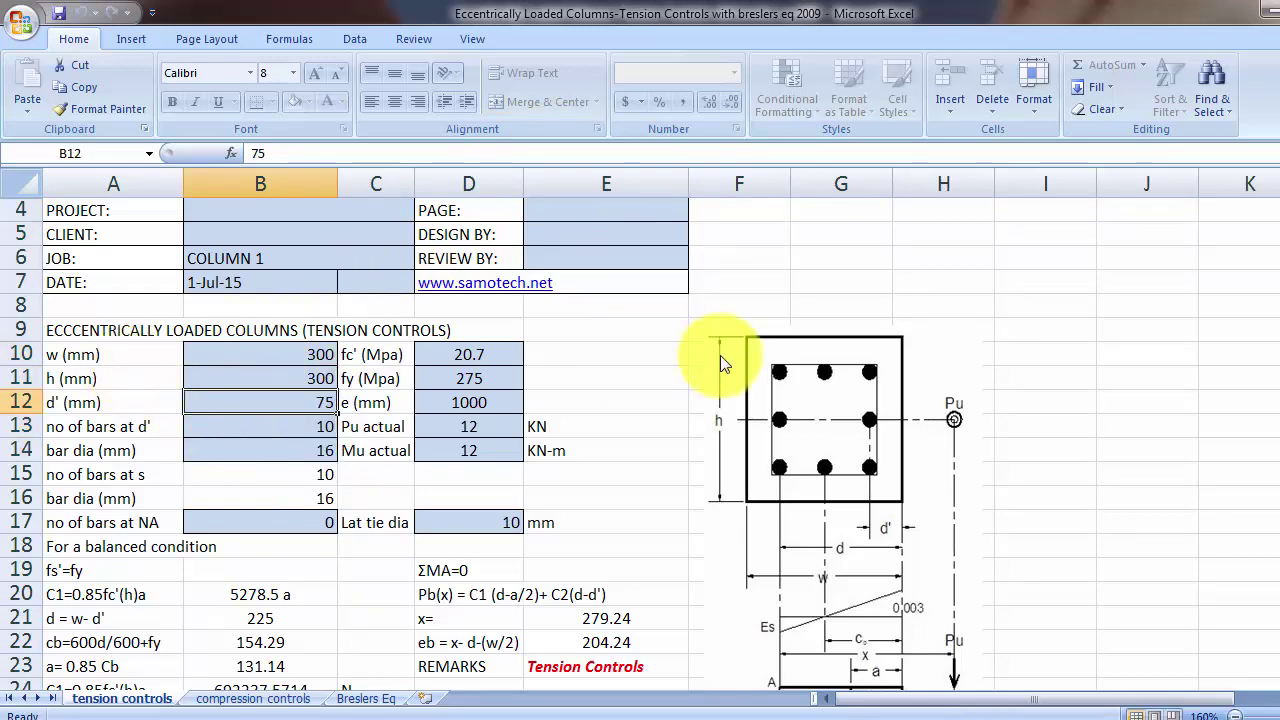
scroll(722, 365, down, 1)
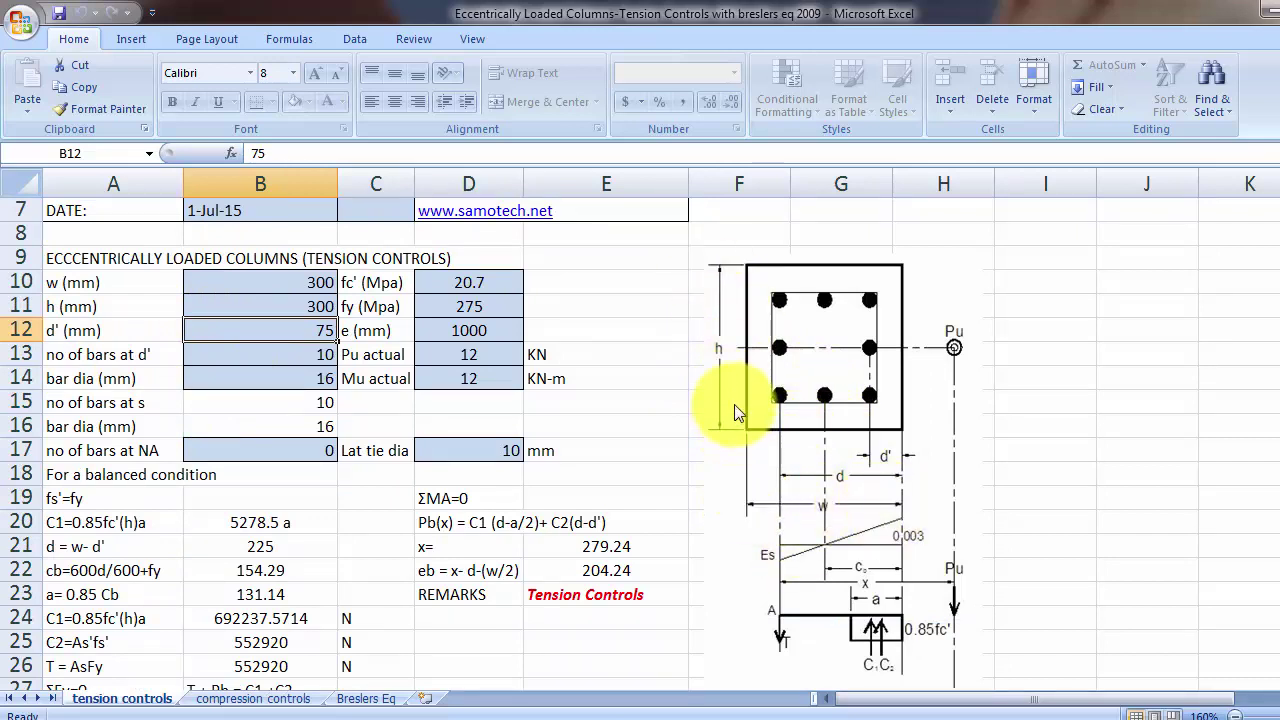
click(191, 337)
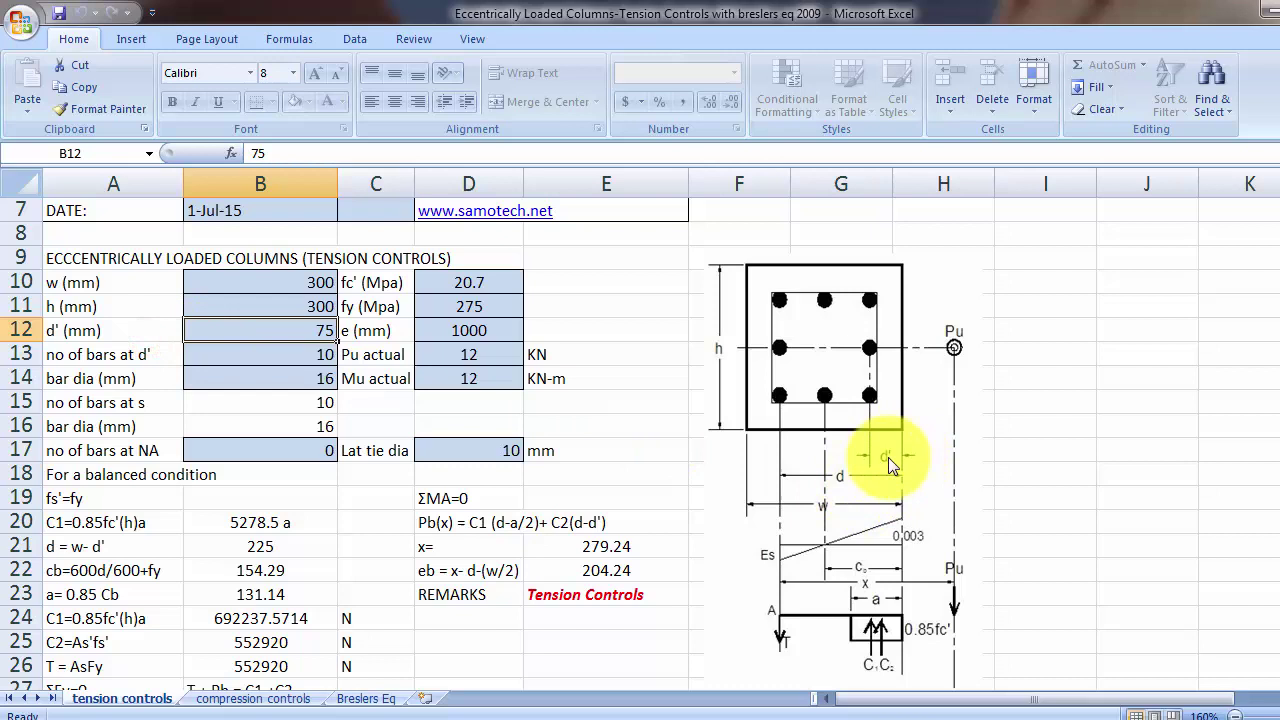
click(211, 363)
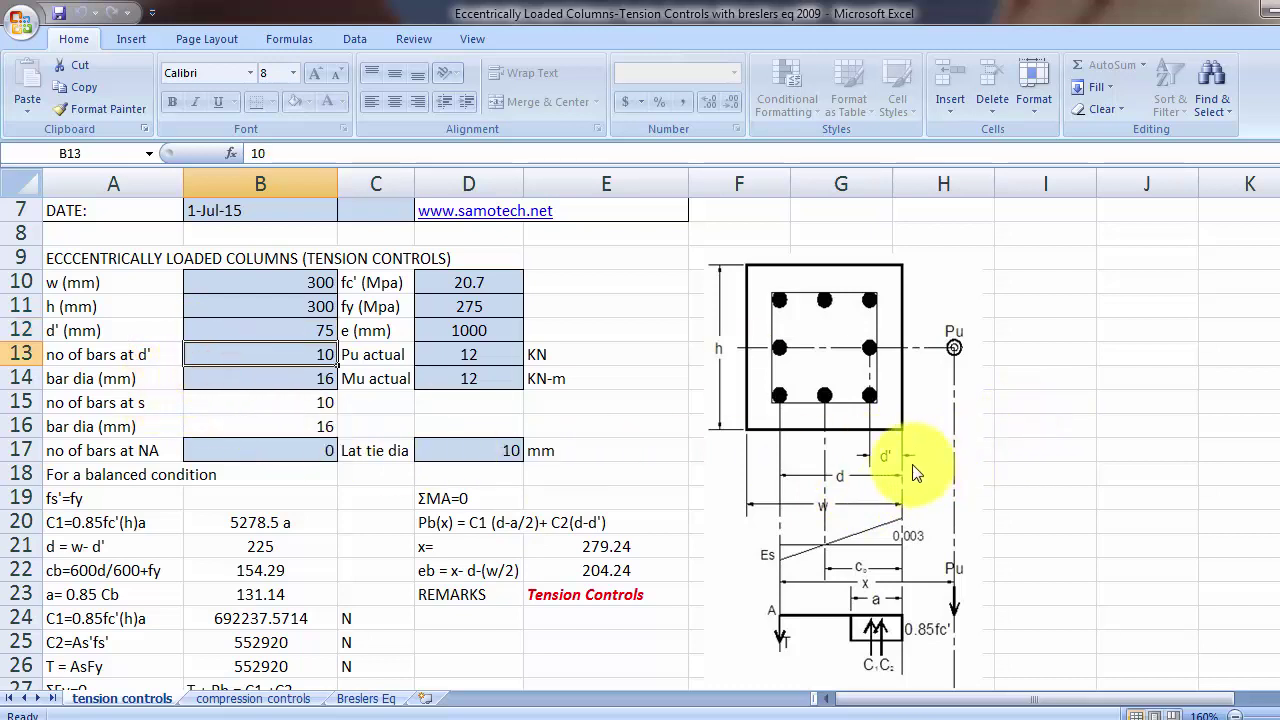
click(206, 377)
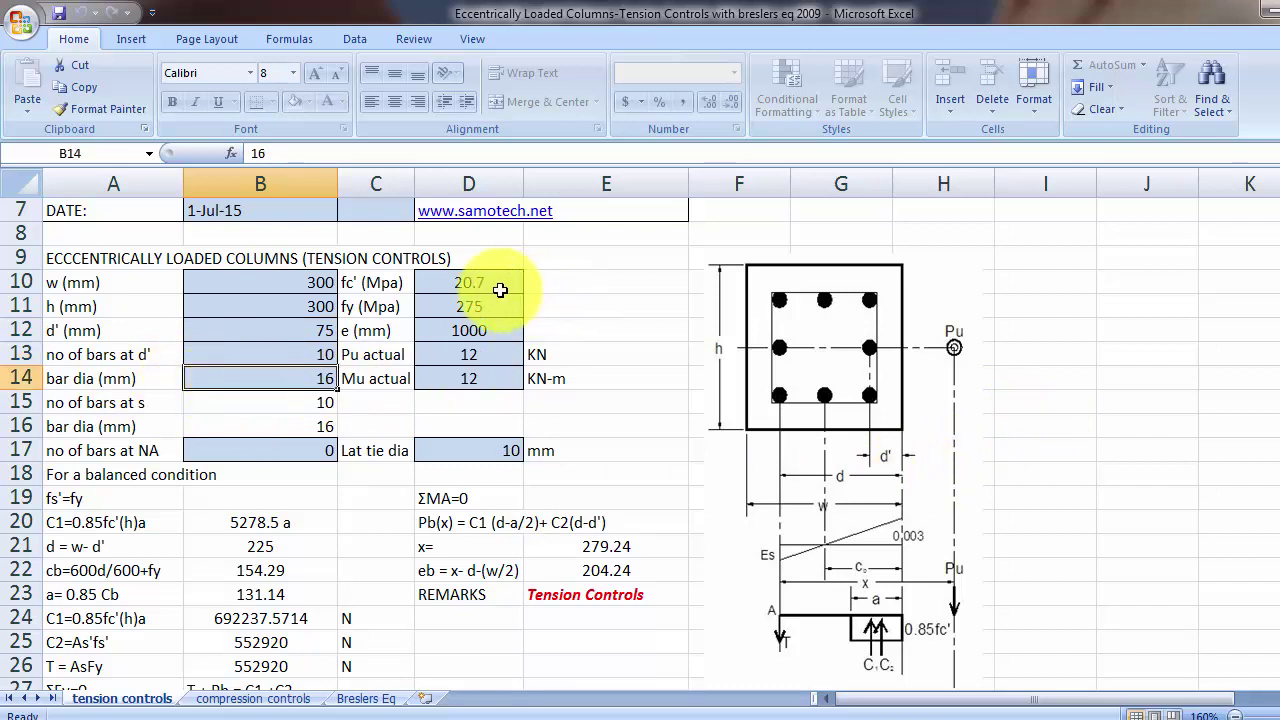
click(282, 453)
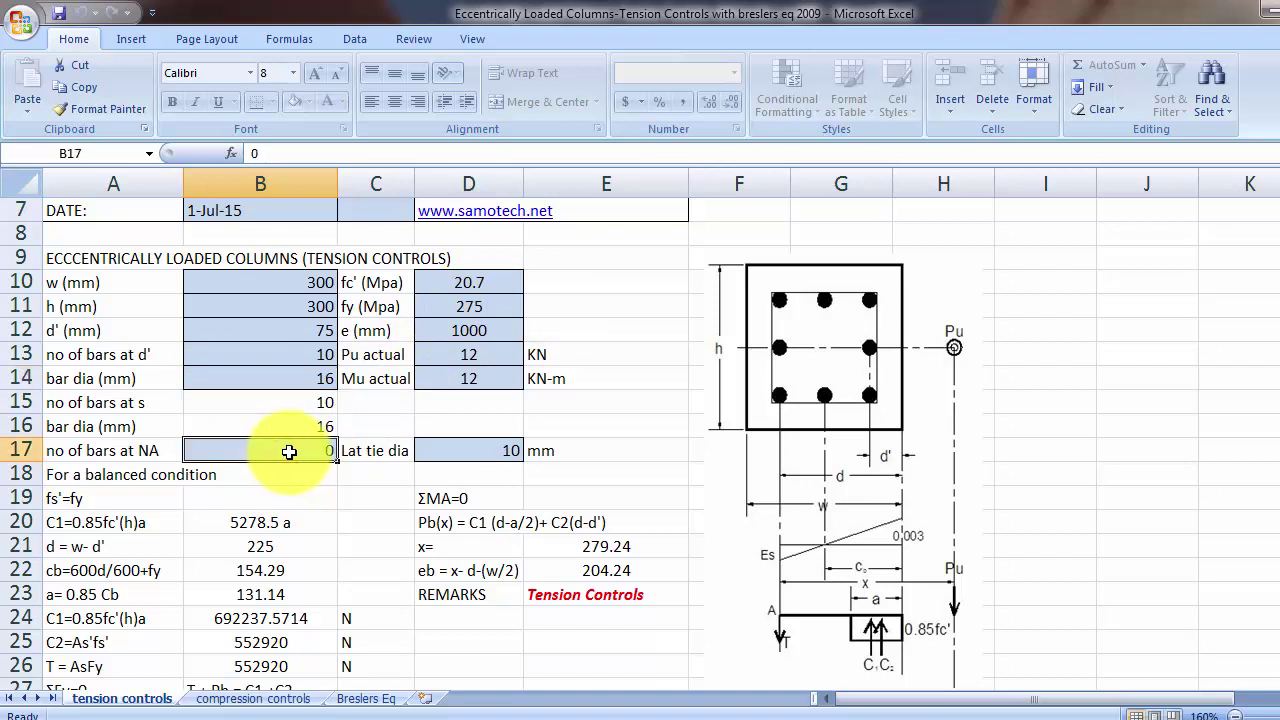
click(476, 284)
click(466, 306)
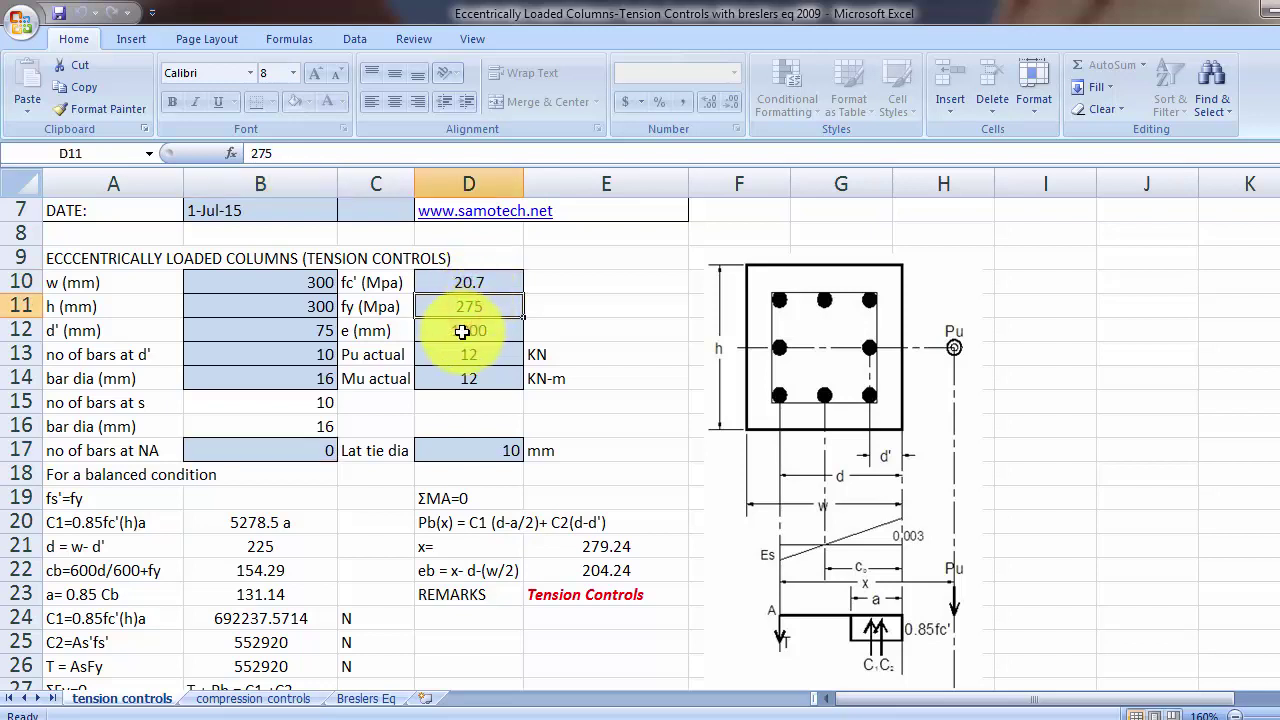
click(458, 332)
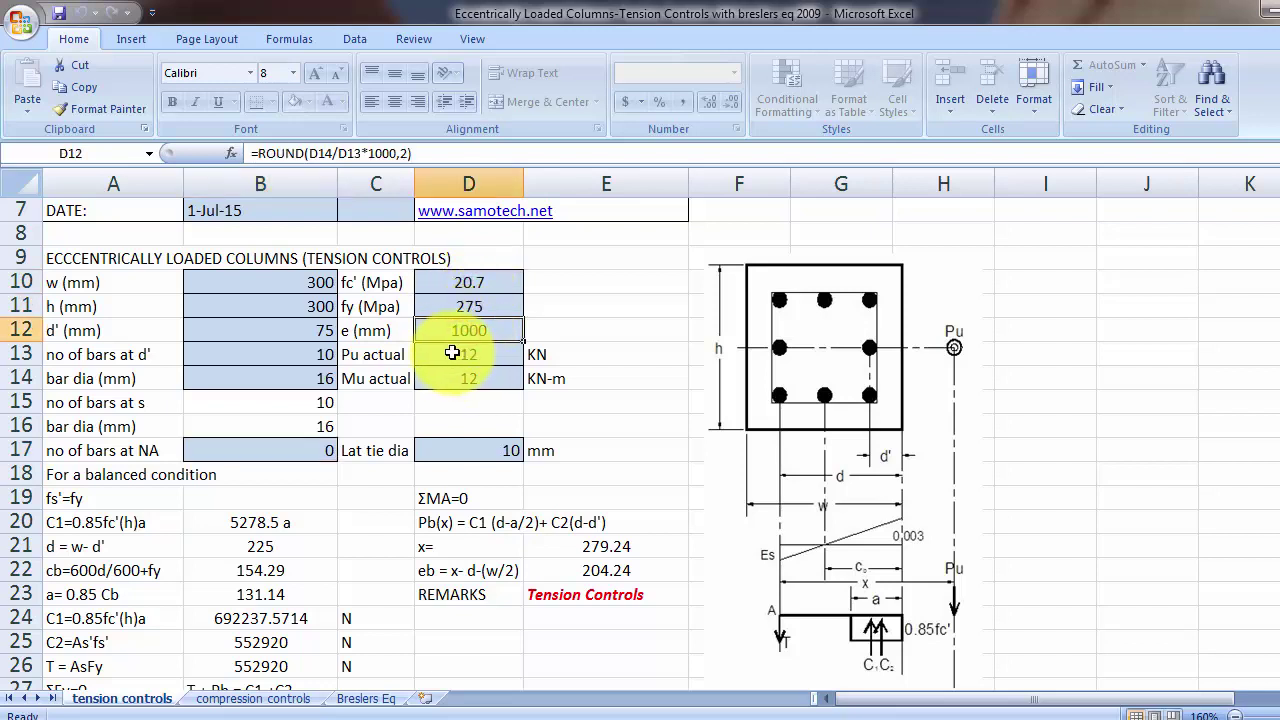
click(452, 353)
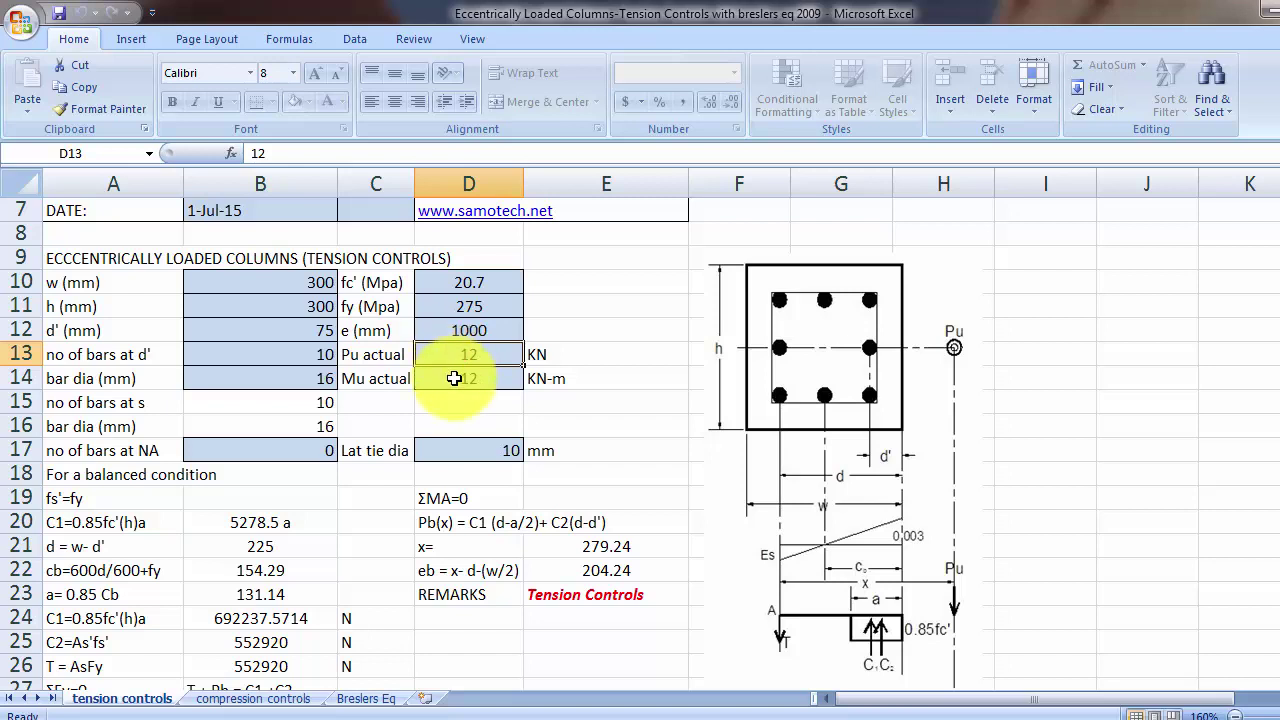
click(454, 378)
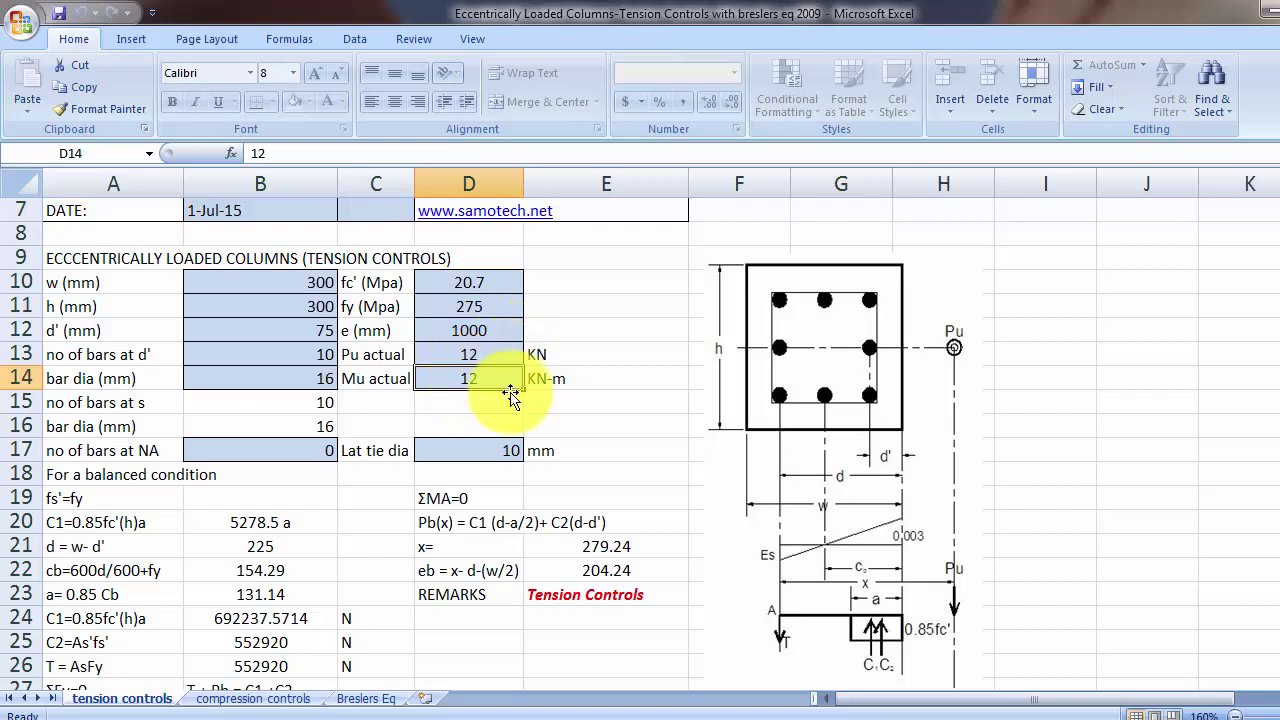
click(489, 450)
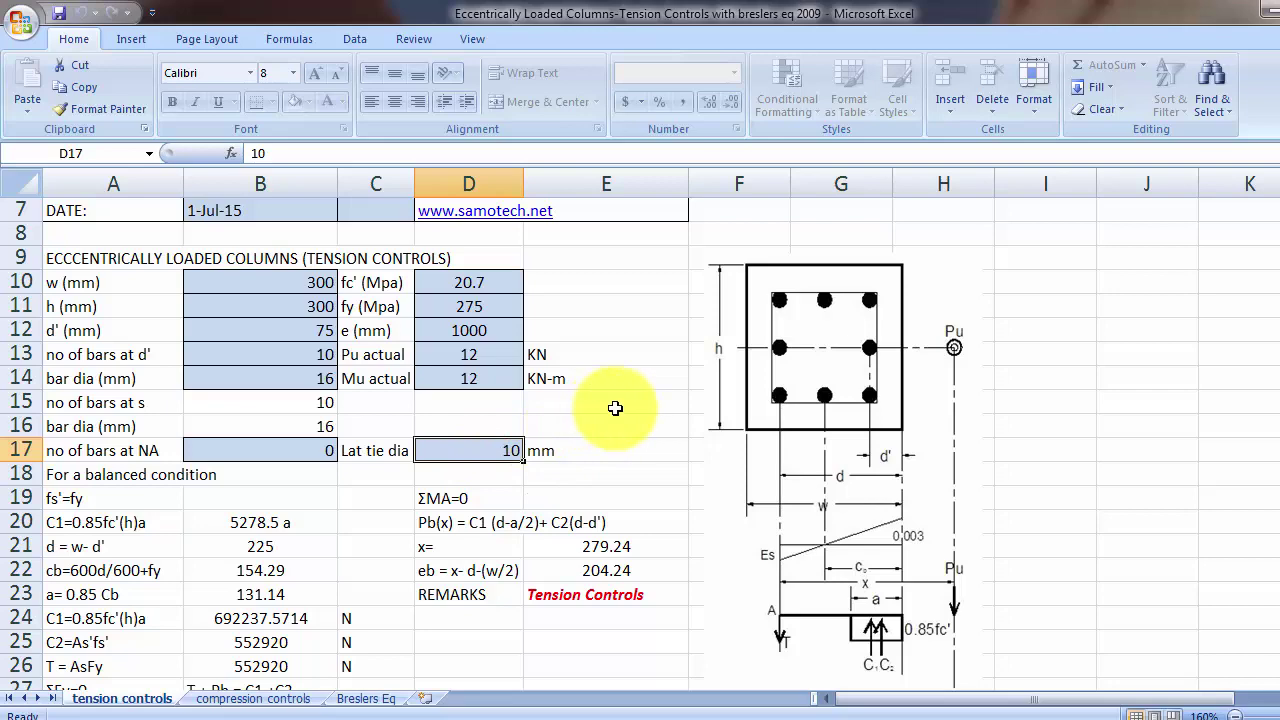
scroll(615, 408, down, 1)
scroll(586, 440, down, 2)
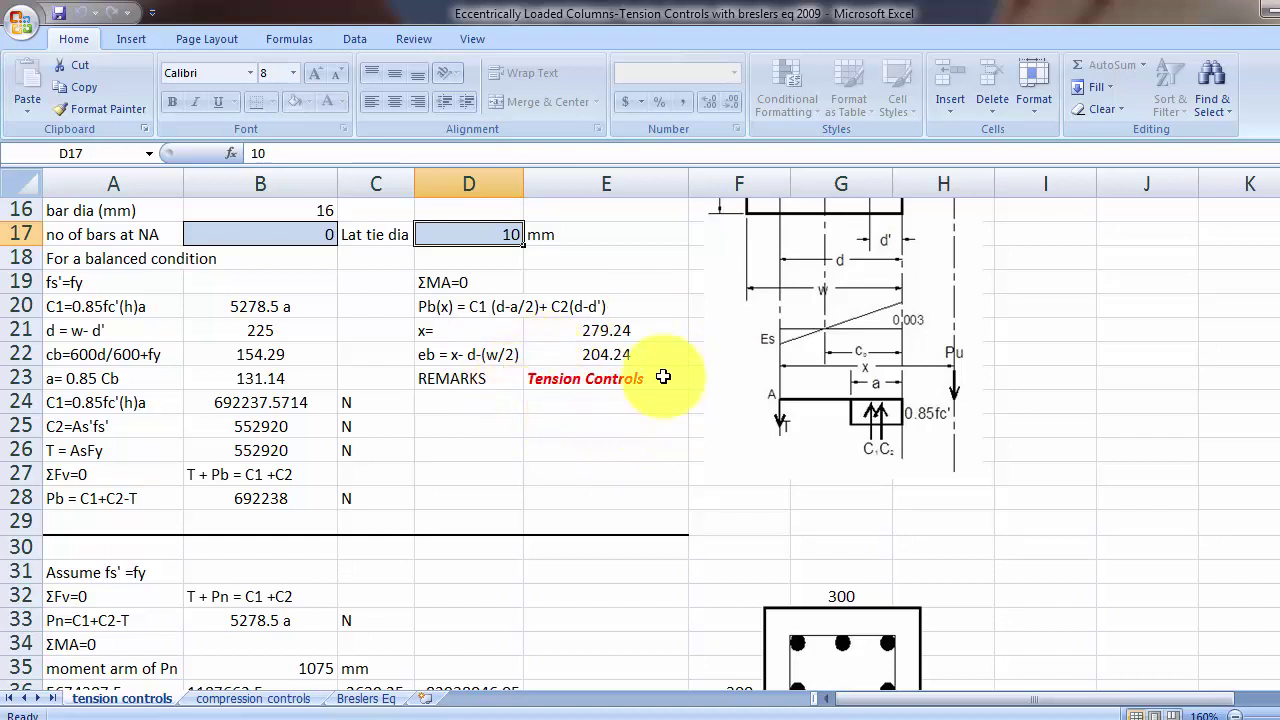
scroll(509, 354, down, 4)
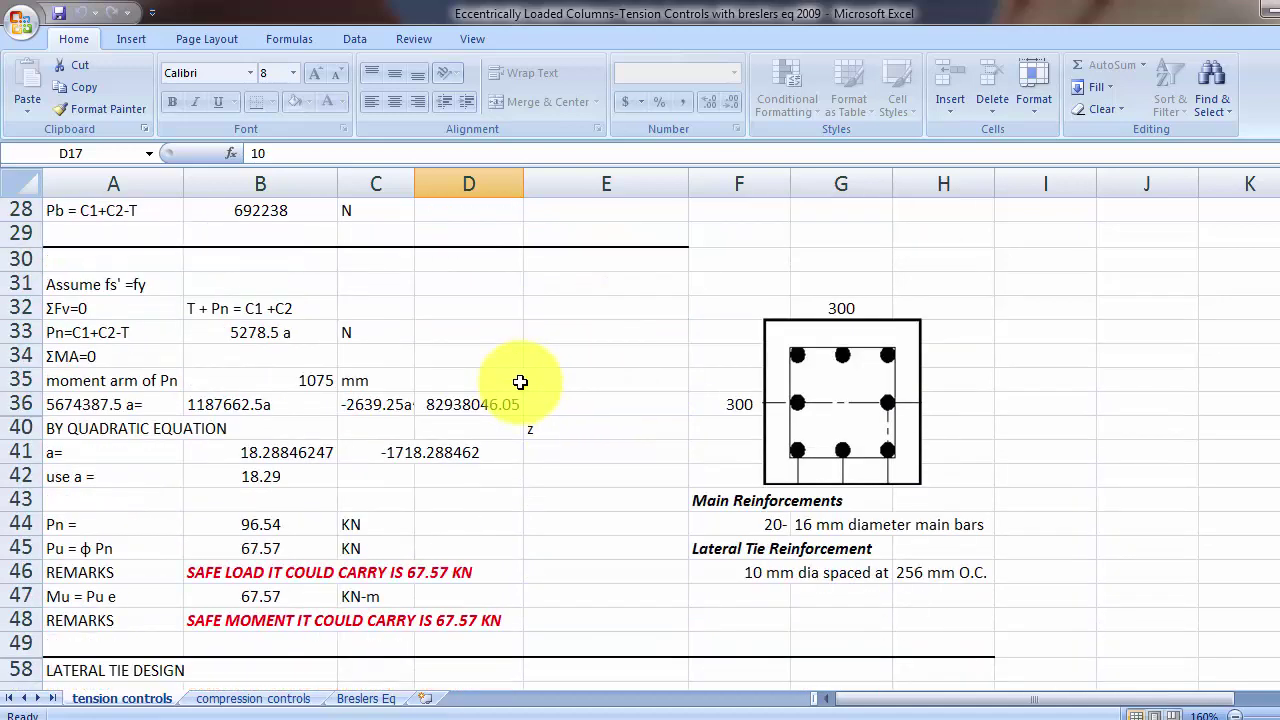
scroll(520, 382, up, 3)
click(265, 700)
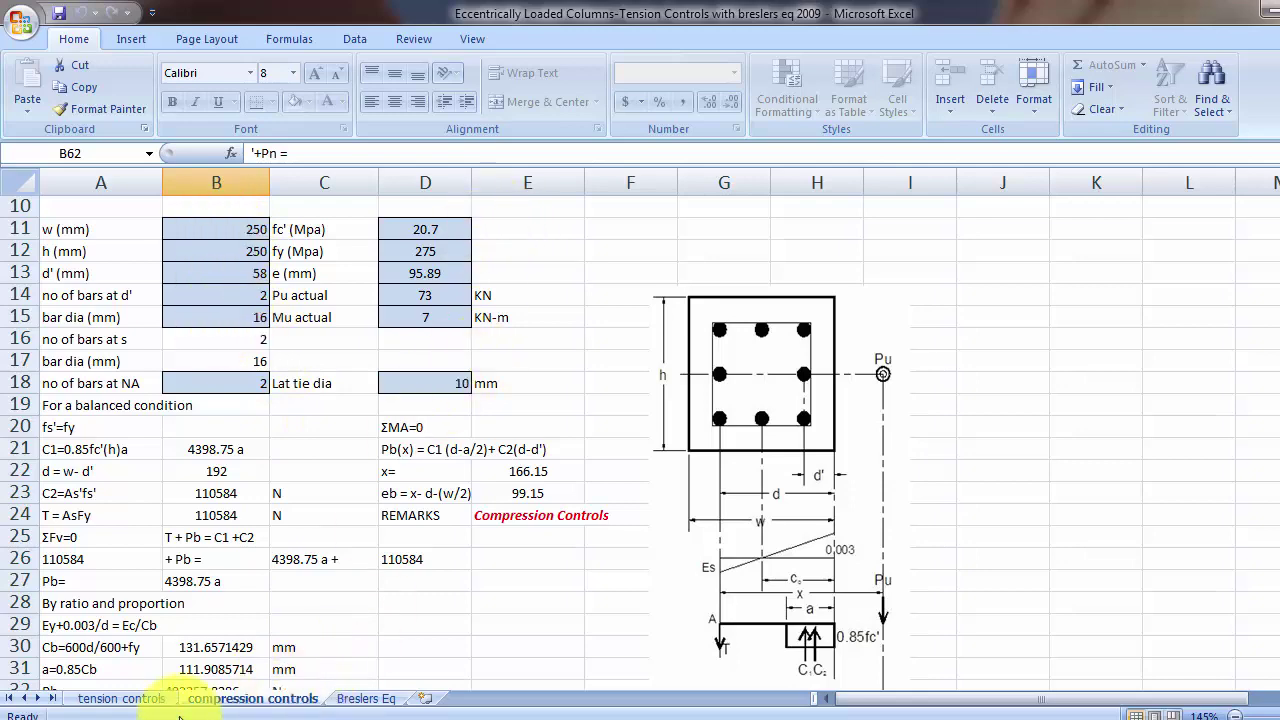
click(122, 699)
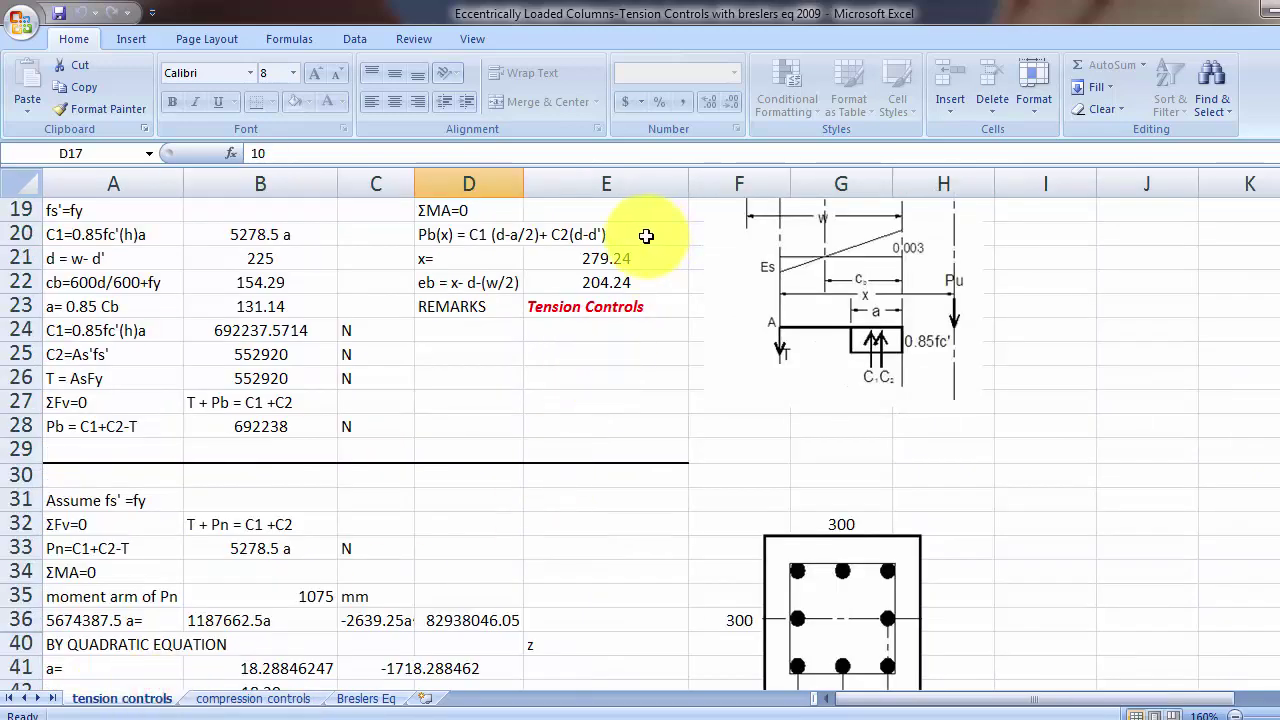
scroll(600, 343, up, 3)
ctrl+scroll(575, 442, up, 1)
scroll(575, 442, down, 3)
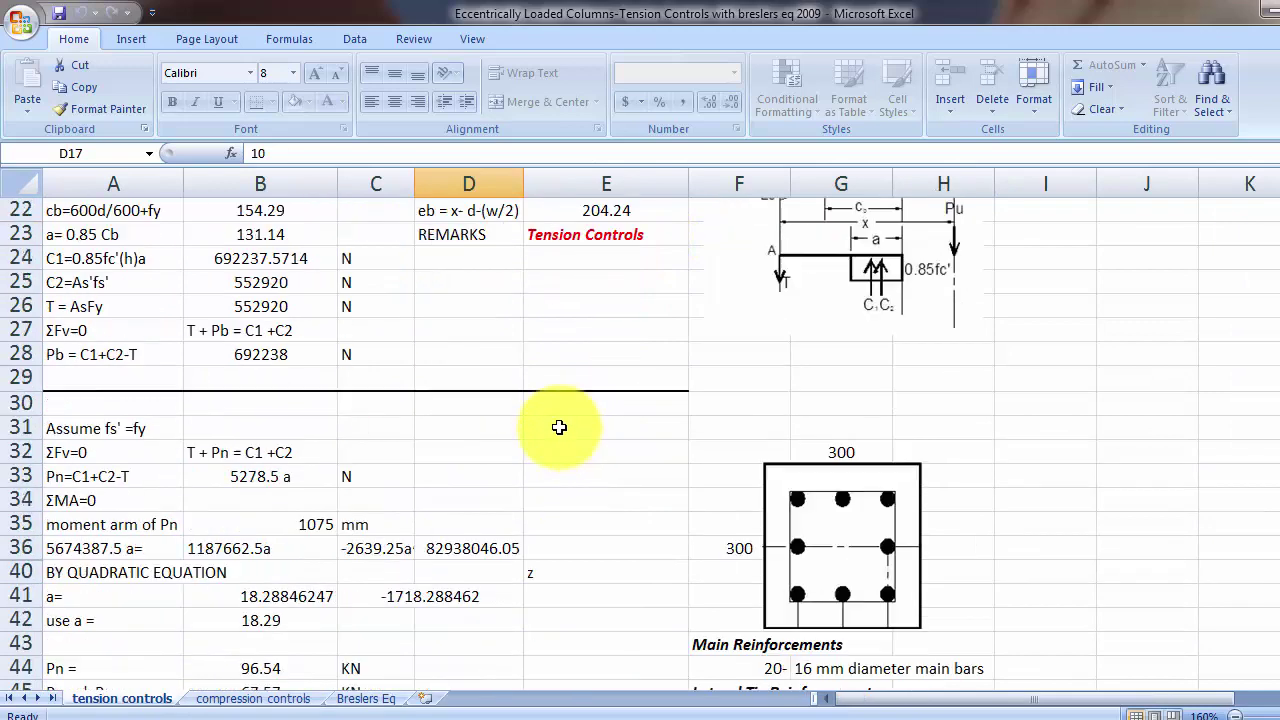
scroll(448, 301, down, 1)
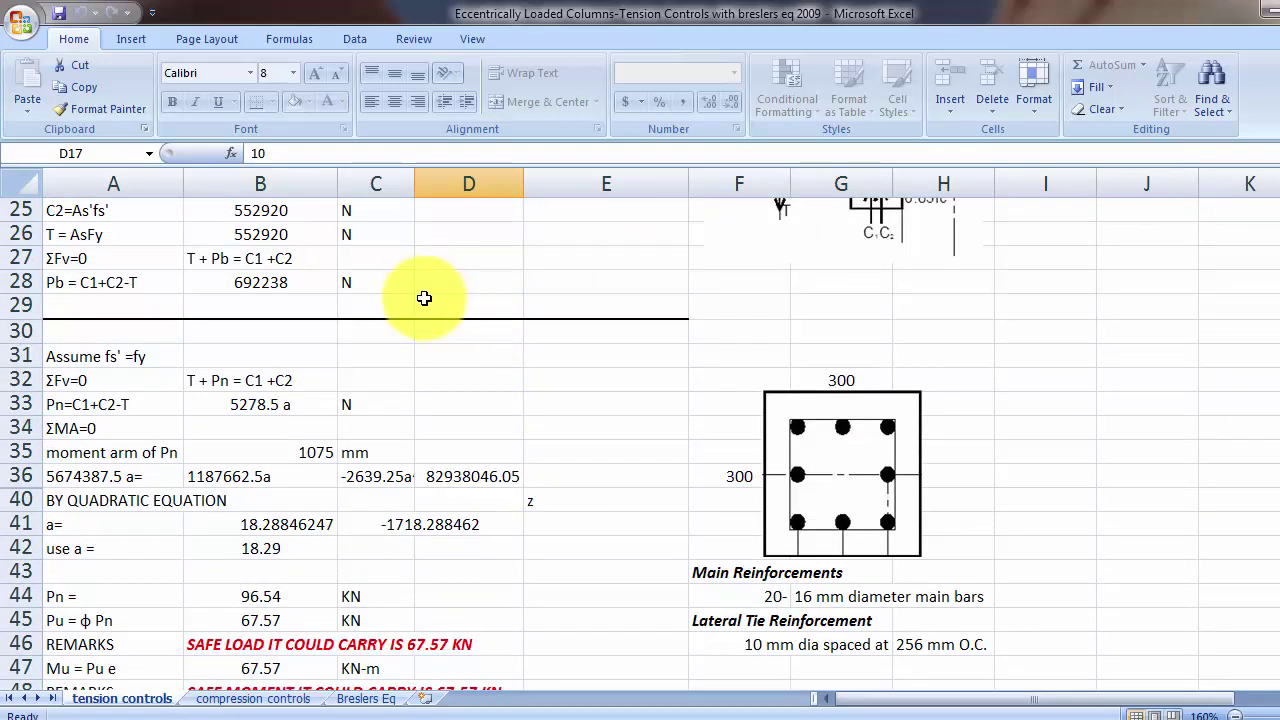
scroll(424, 298, down, 2)
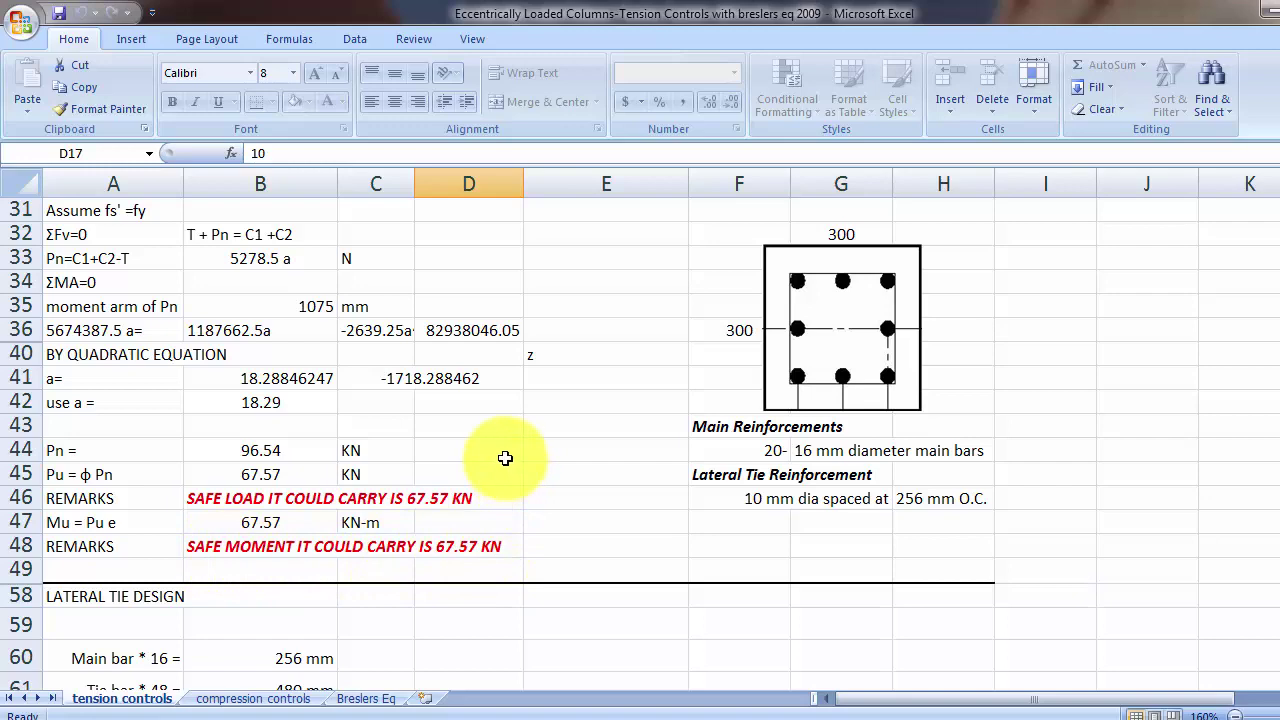
scroll(505, 460, down, 1)
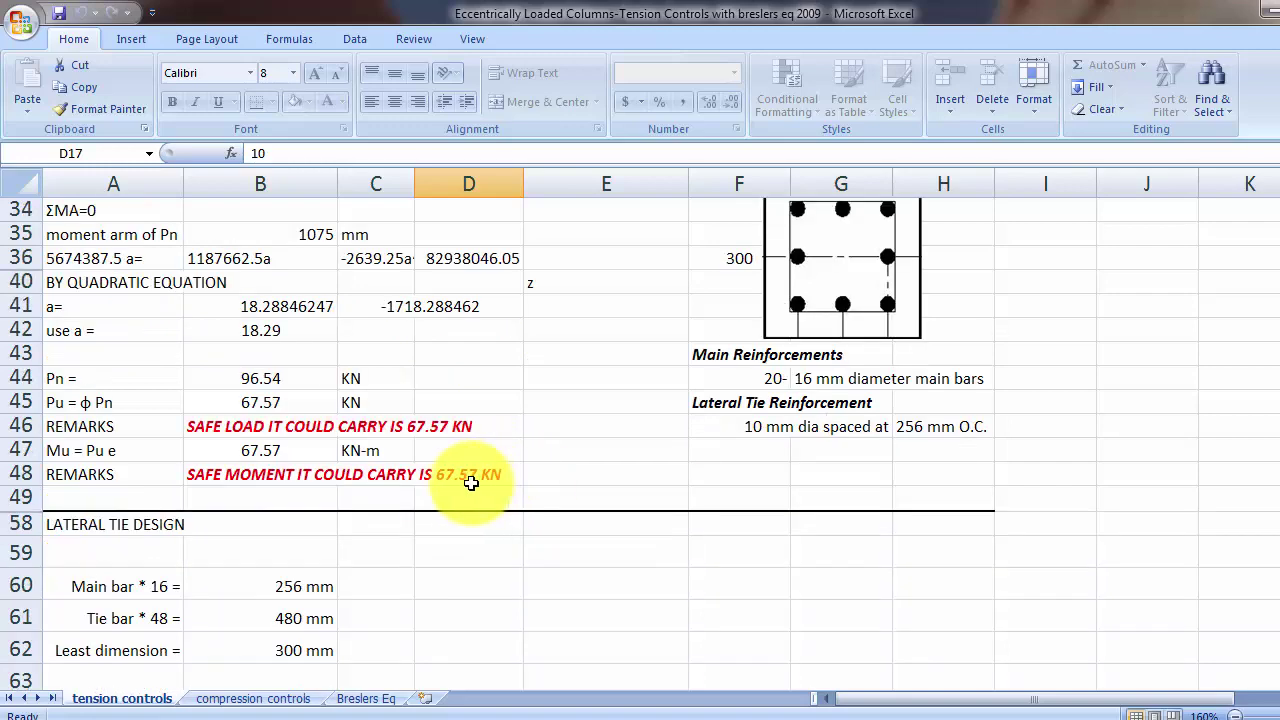
scroll(471, 480, down, 1)
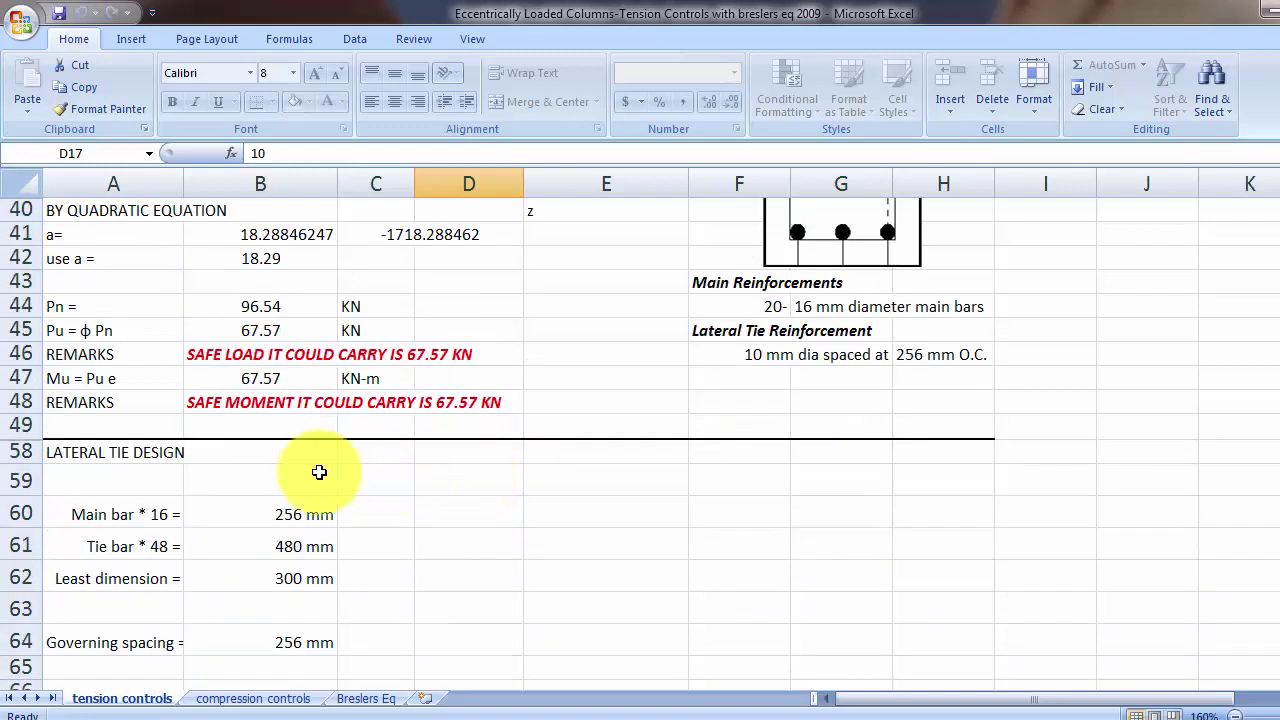
scroll(274, 491, down, 2)
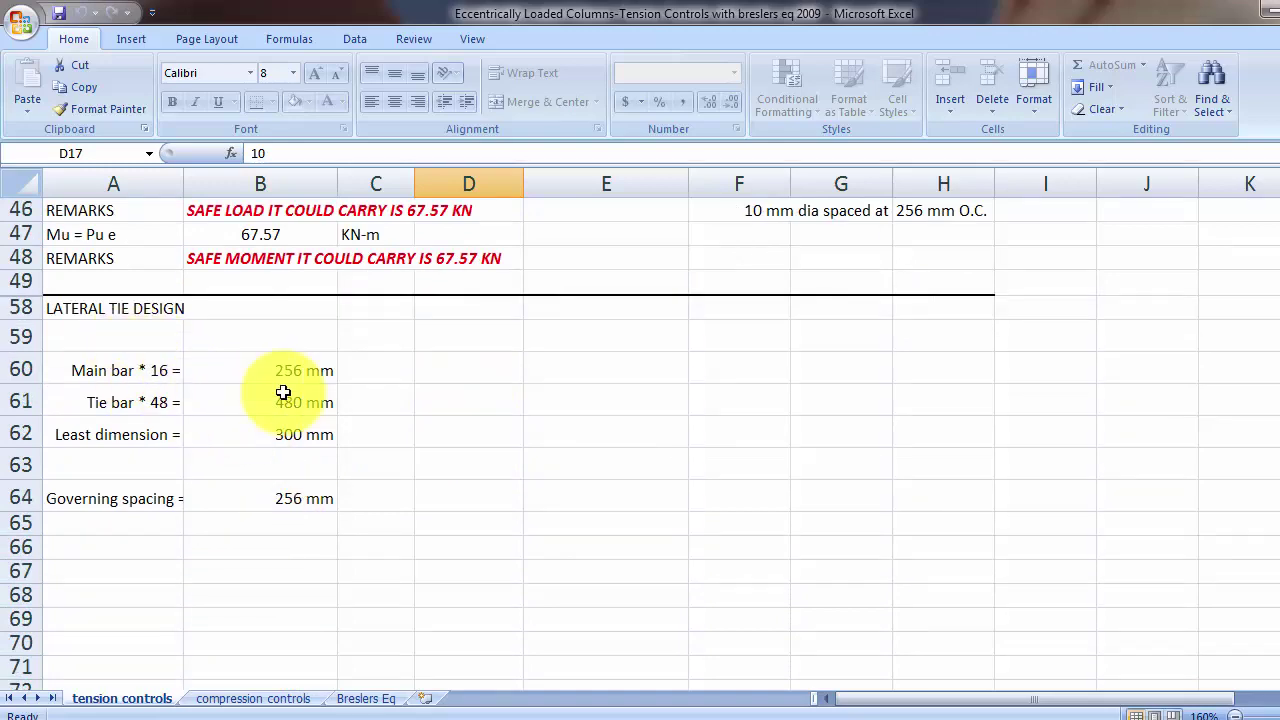
scroll(389, 497, up, 4)
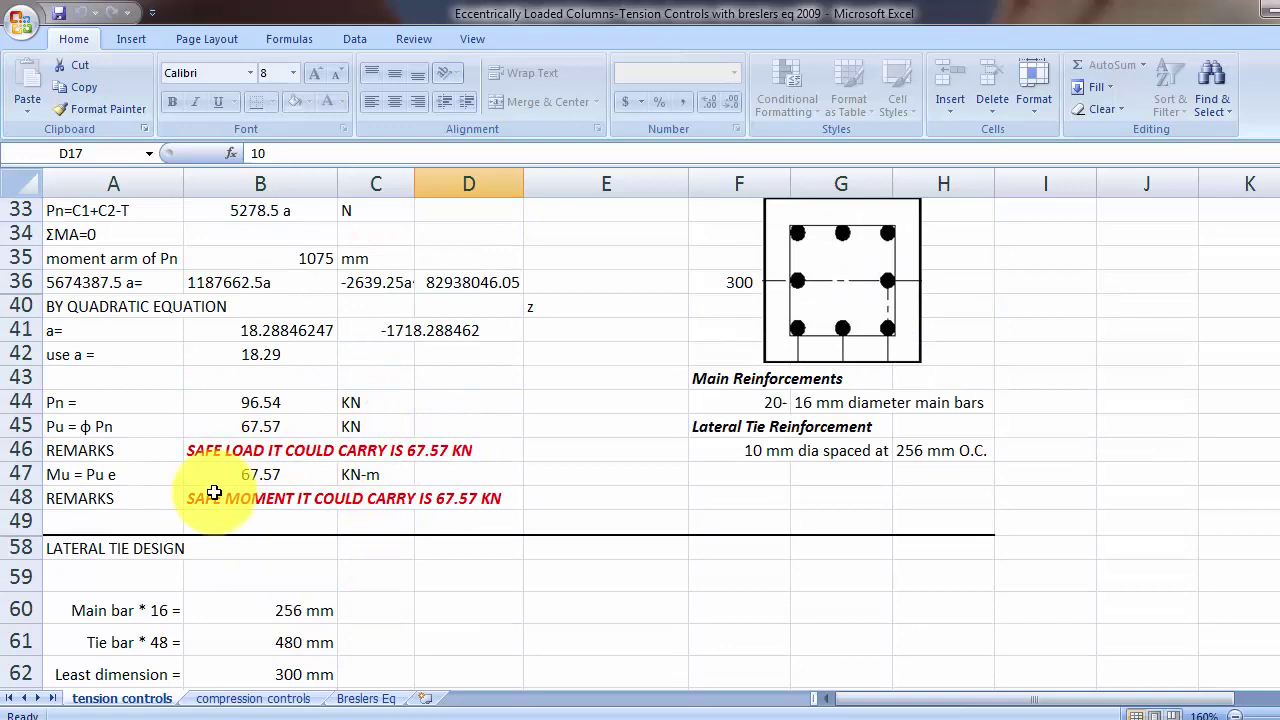
scroll(520, 480, up, 5)
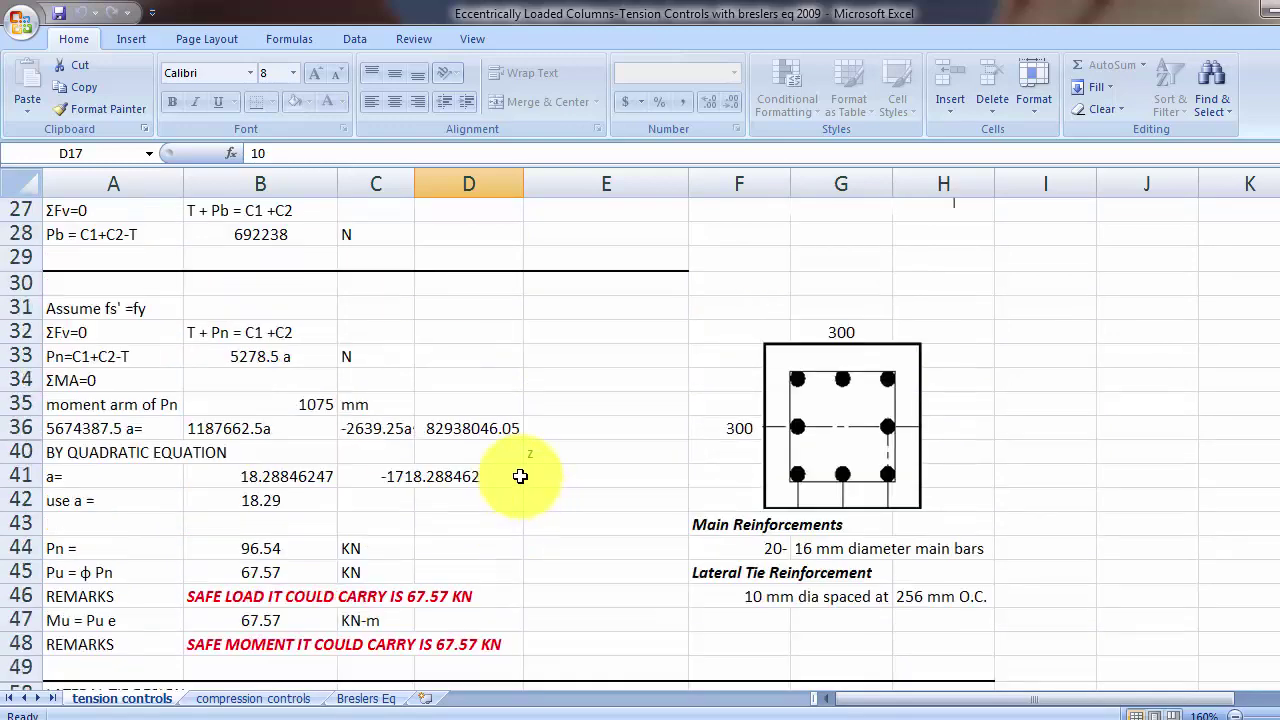
scroll(512, 476, up, 3)
scroll(502, 474, up, 2)
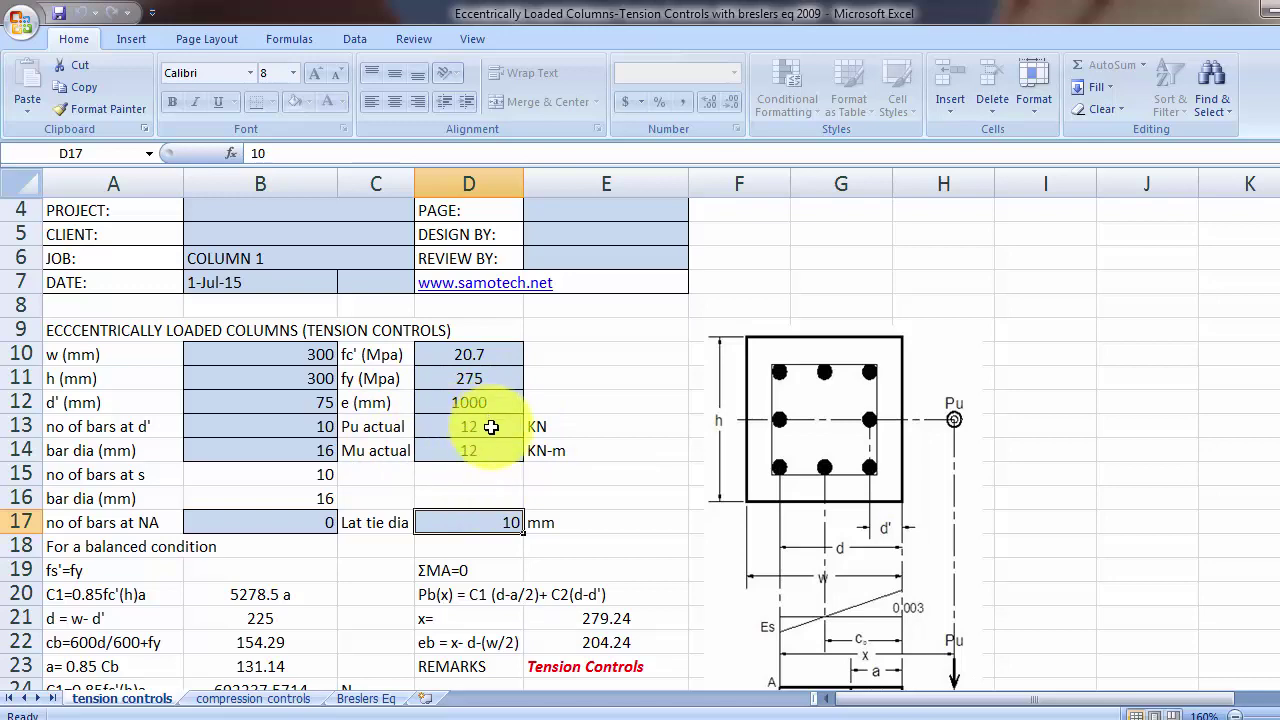
scroll(491, 427, down, 10)
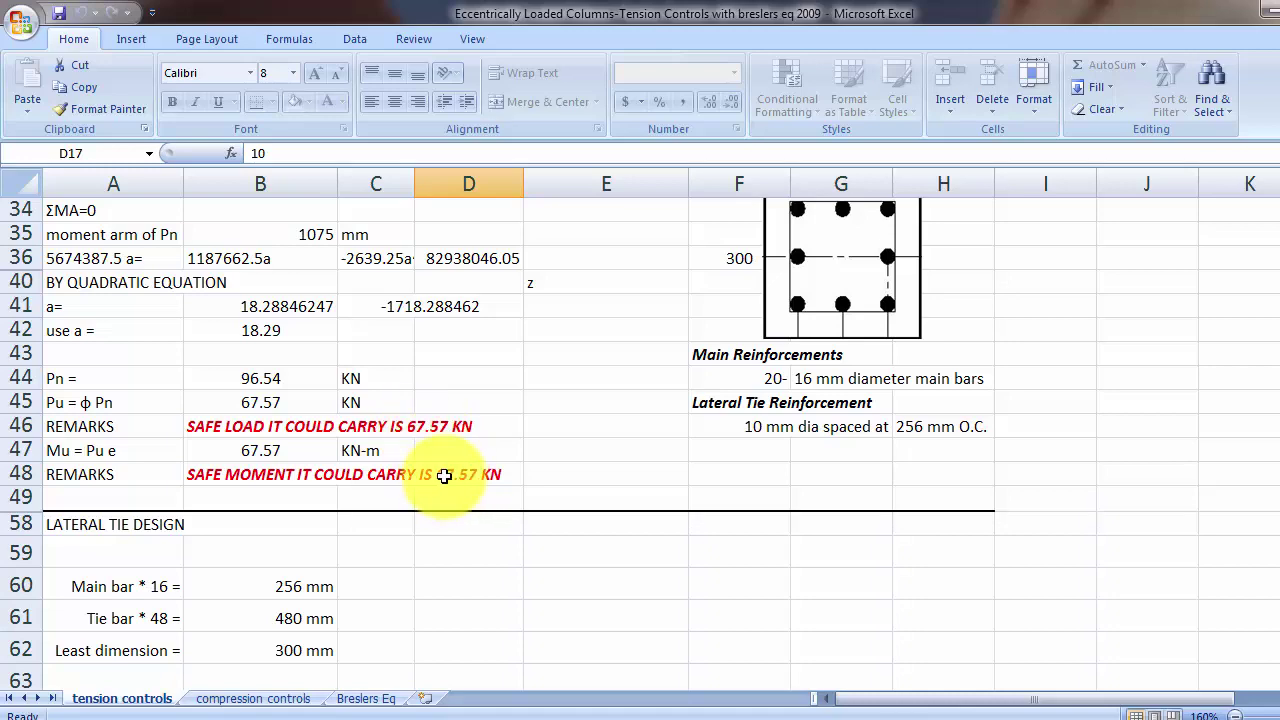
scroll(461, 457, up, 10)
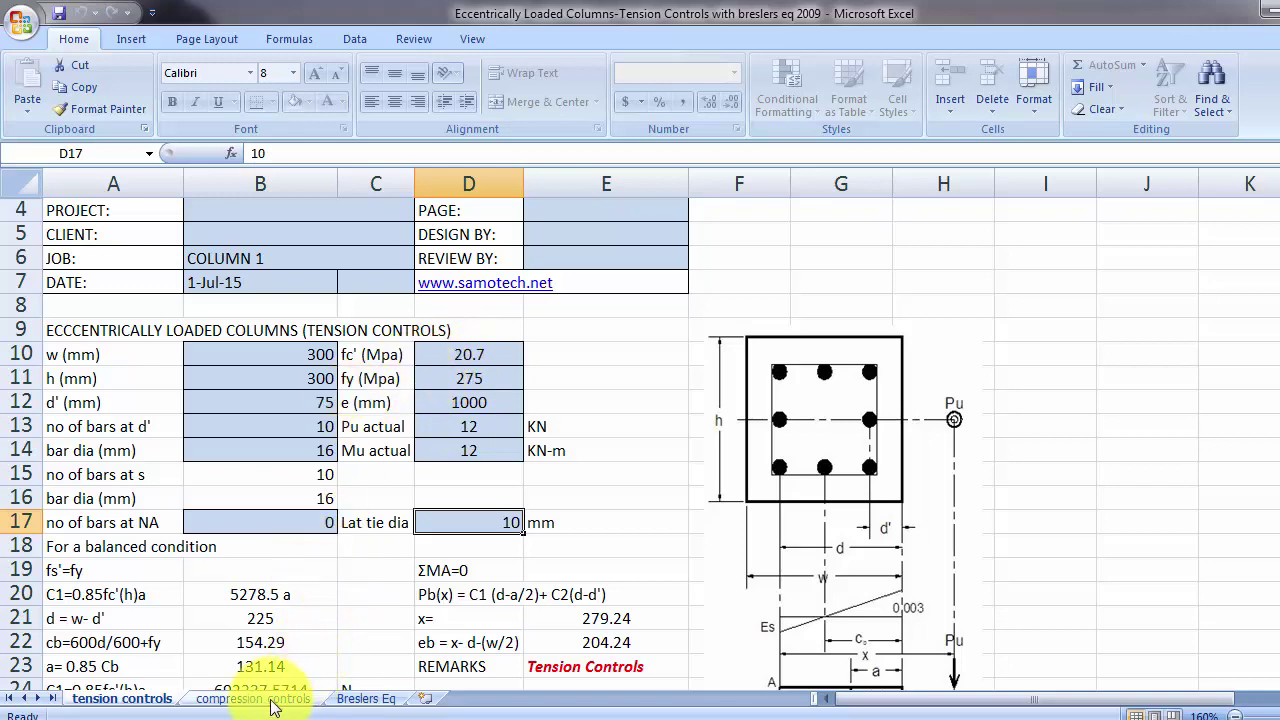
scroll(376, 572, down, 5)
scroll(376, 572, down, 3)
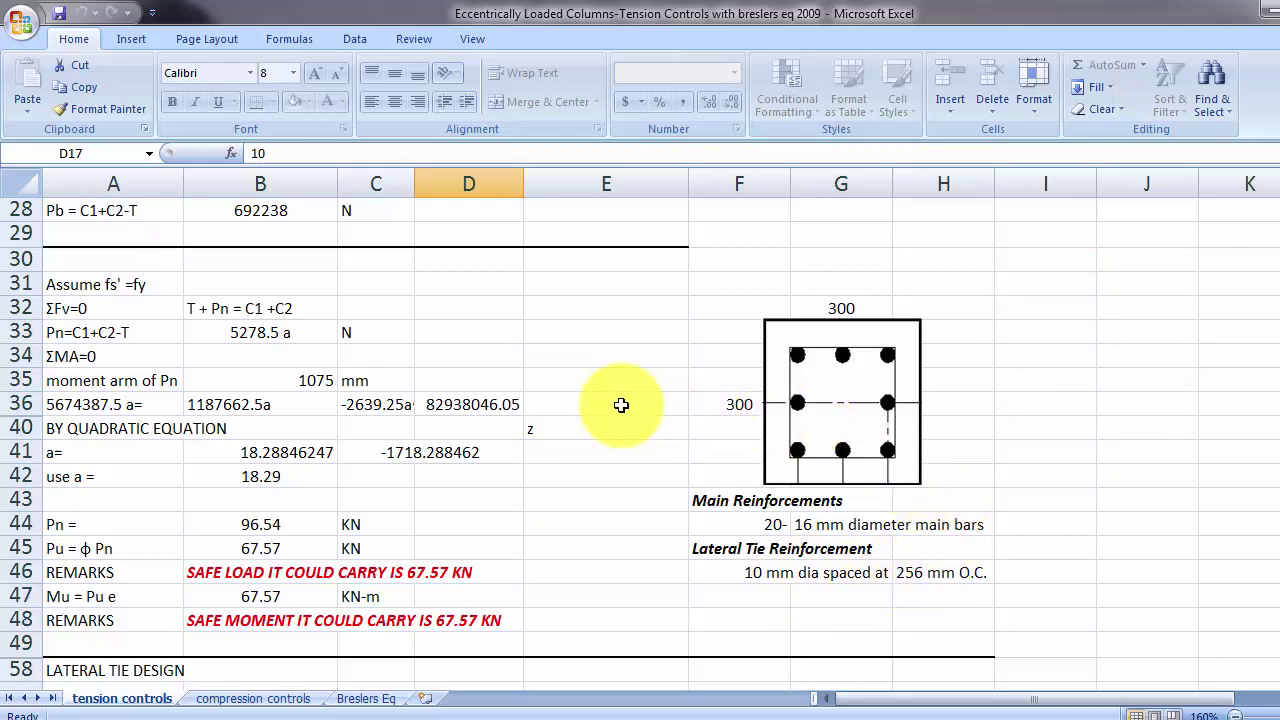
scroll(615, 410, up, 8)
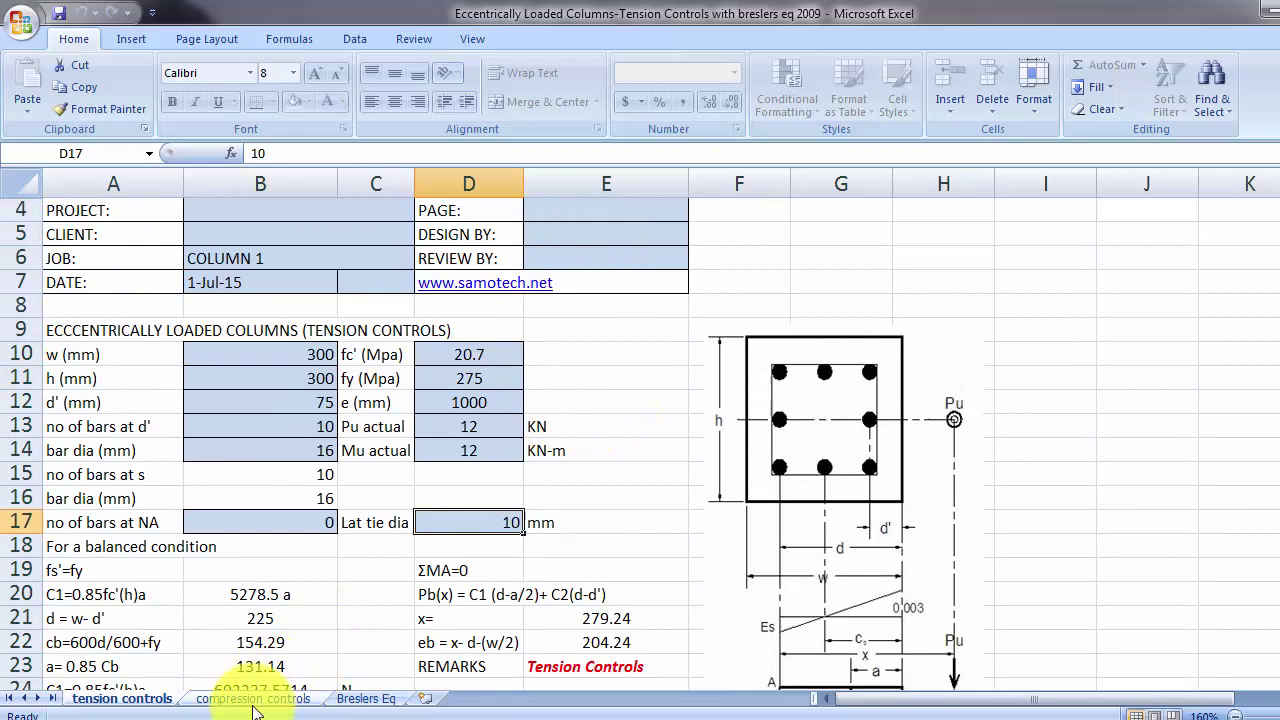
Step: Review the compression controls inputs: column w, h, d', fc', fy, load, bars at NA and 10 mm tie diameter
click(253, 698)
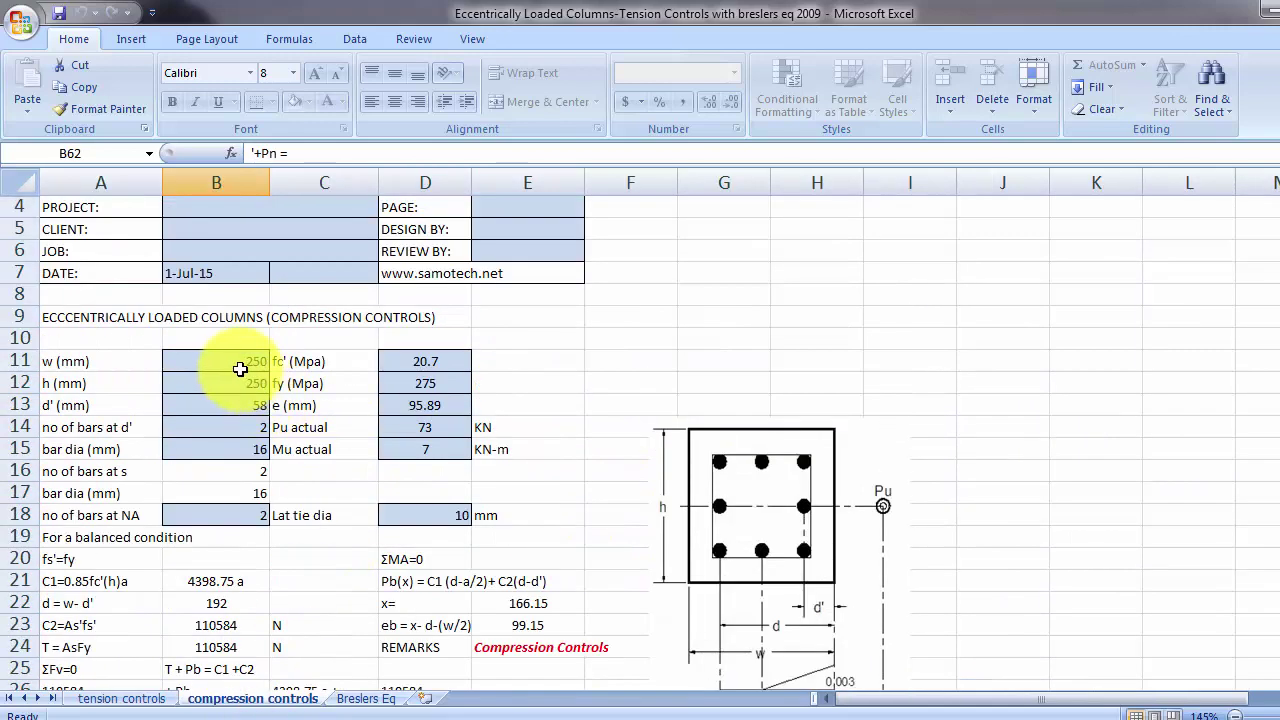
drag(231, 363, 246, 410)
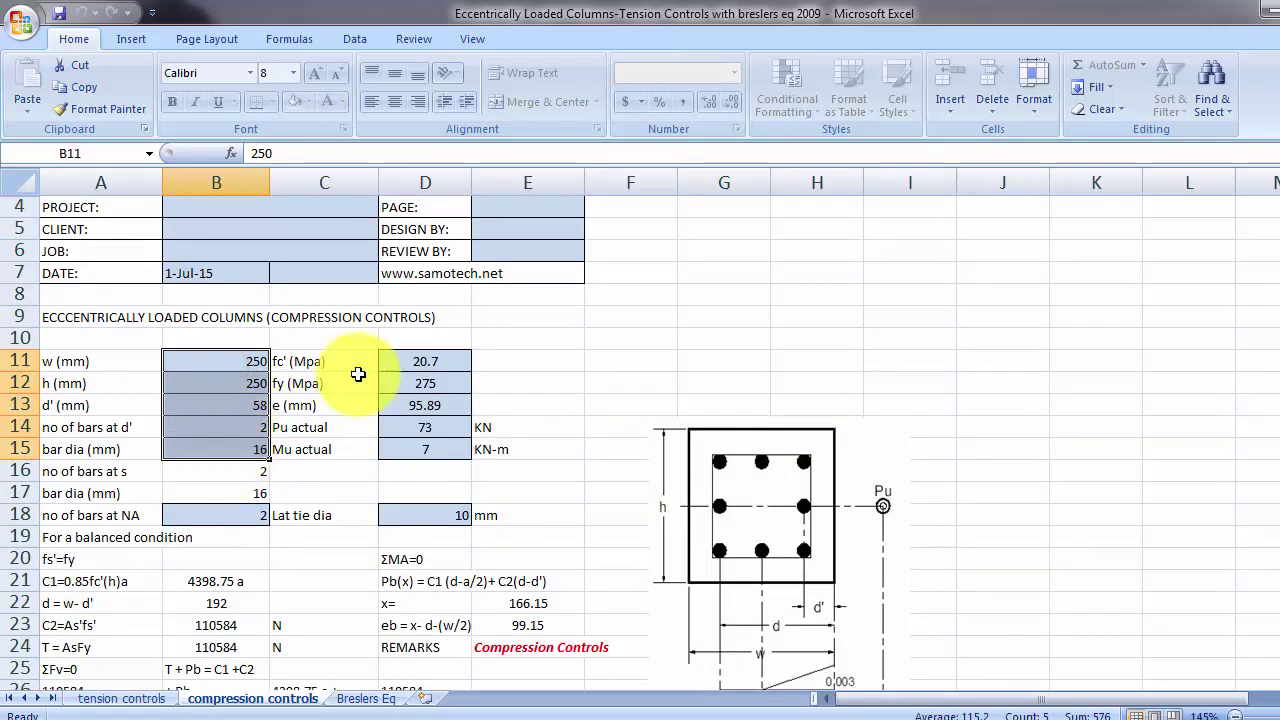
drag(414, 361, 430, 445)
click(220, 514)
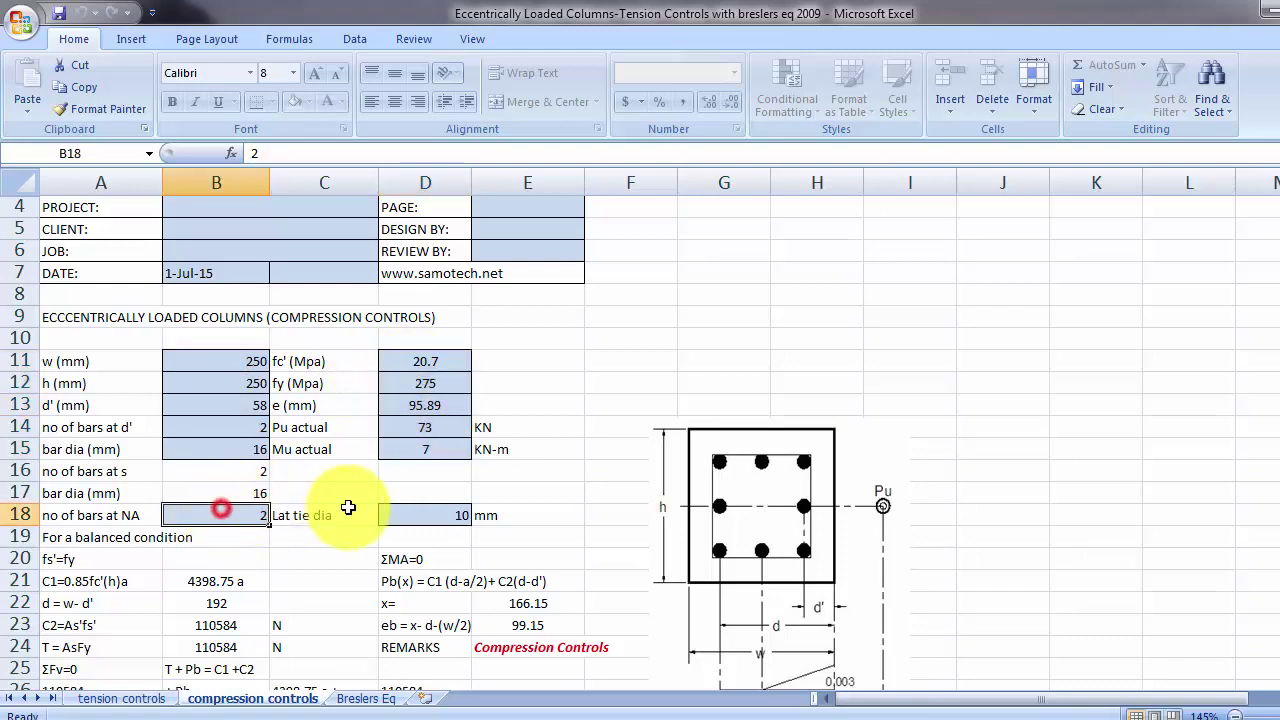
click(408, 514)
scroll(441, 432, down, 2)
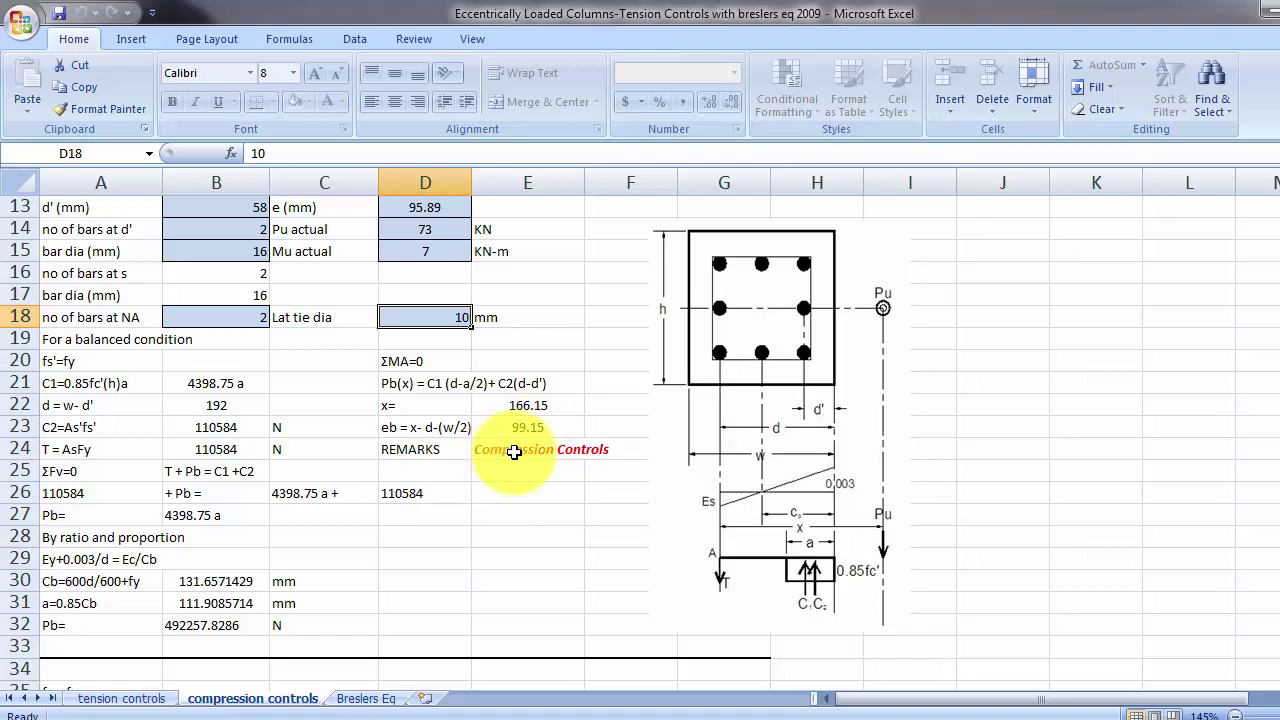
click(121, 698)
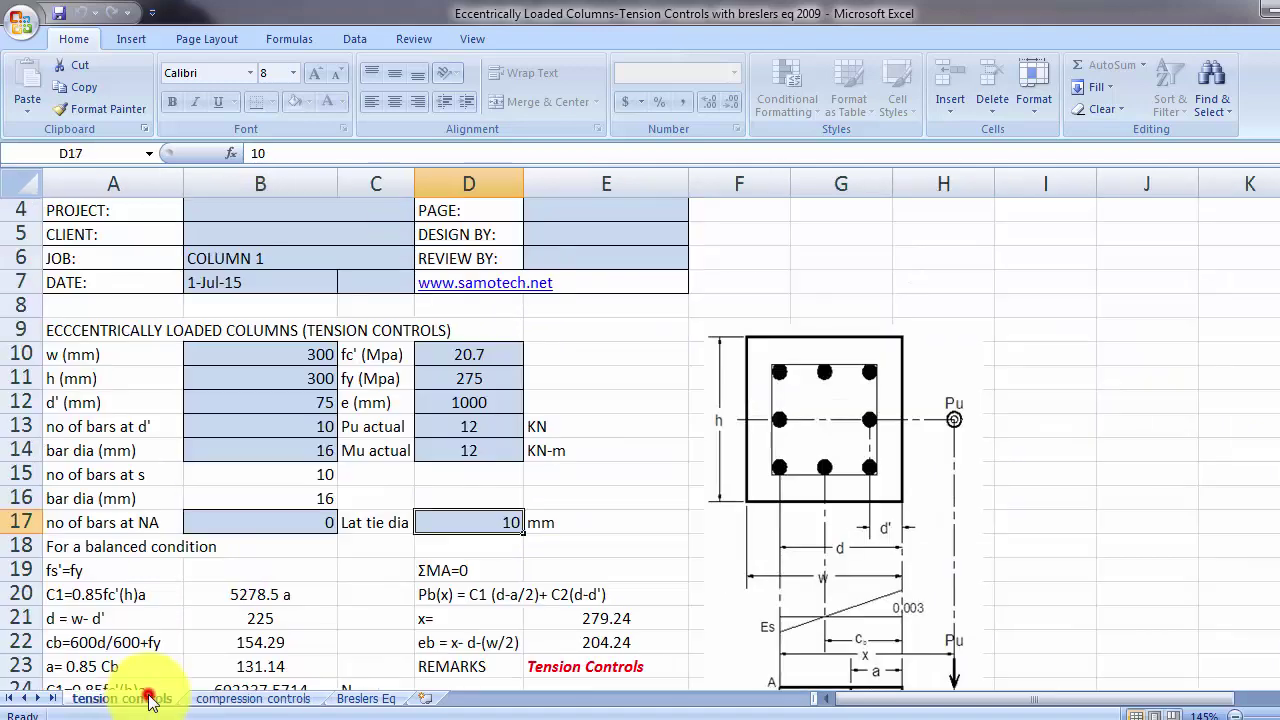
click(212, 700)
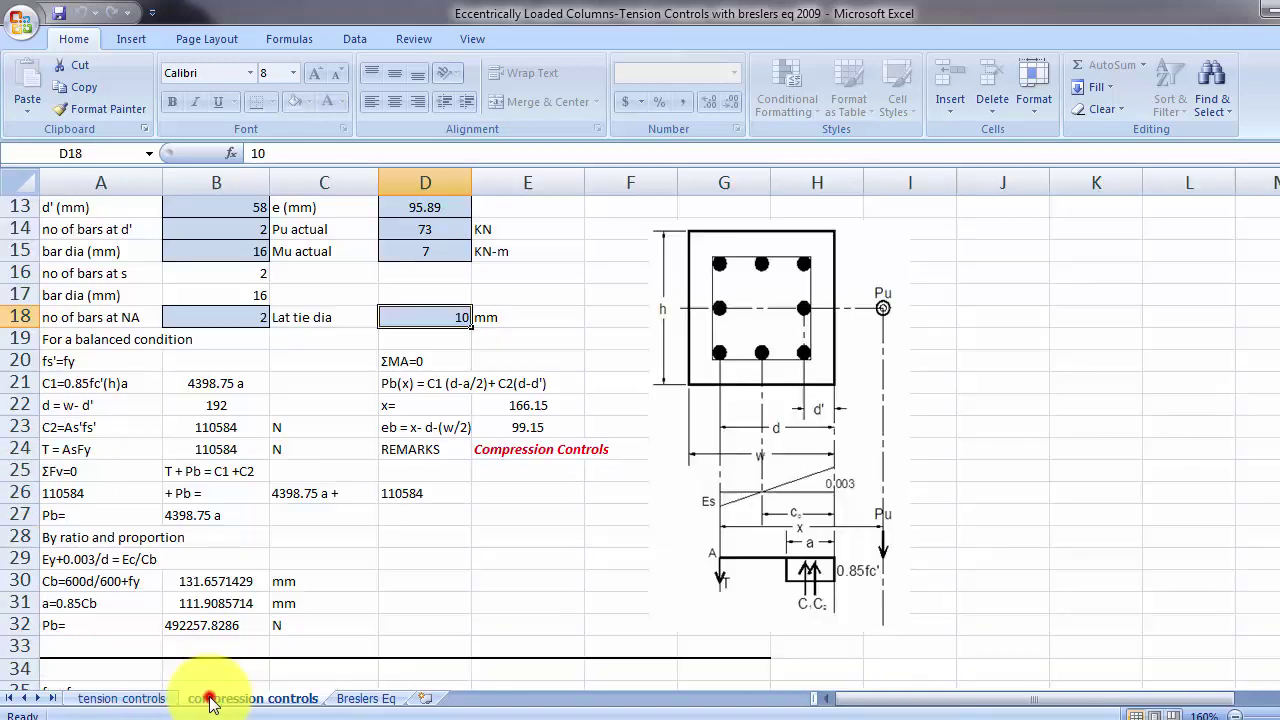
Step: Run CALCULATE C for Pu 73 KN and Mu 7 KN-m (e 95.89 mm) and review the safe load and moment
scroll(416, 440, down, 1)
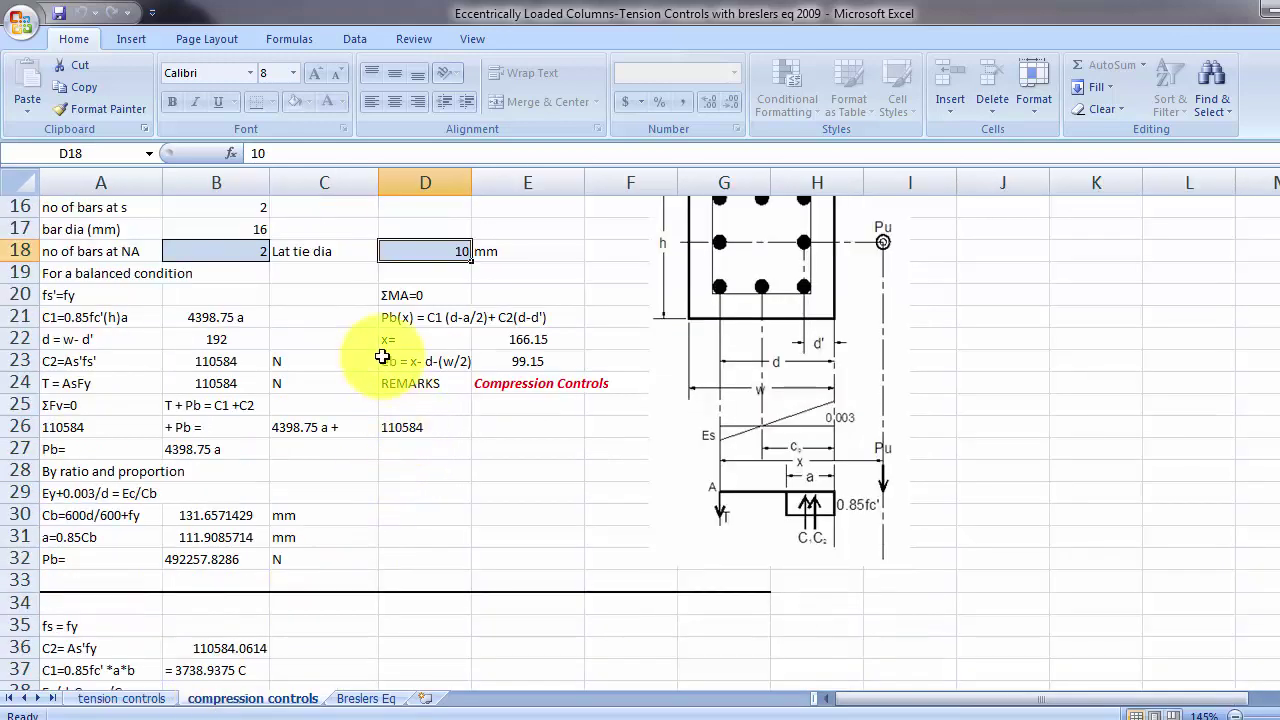
scroll(381, 360, down, 2)
scroll(382, 360, down, 2)
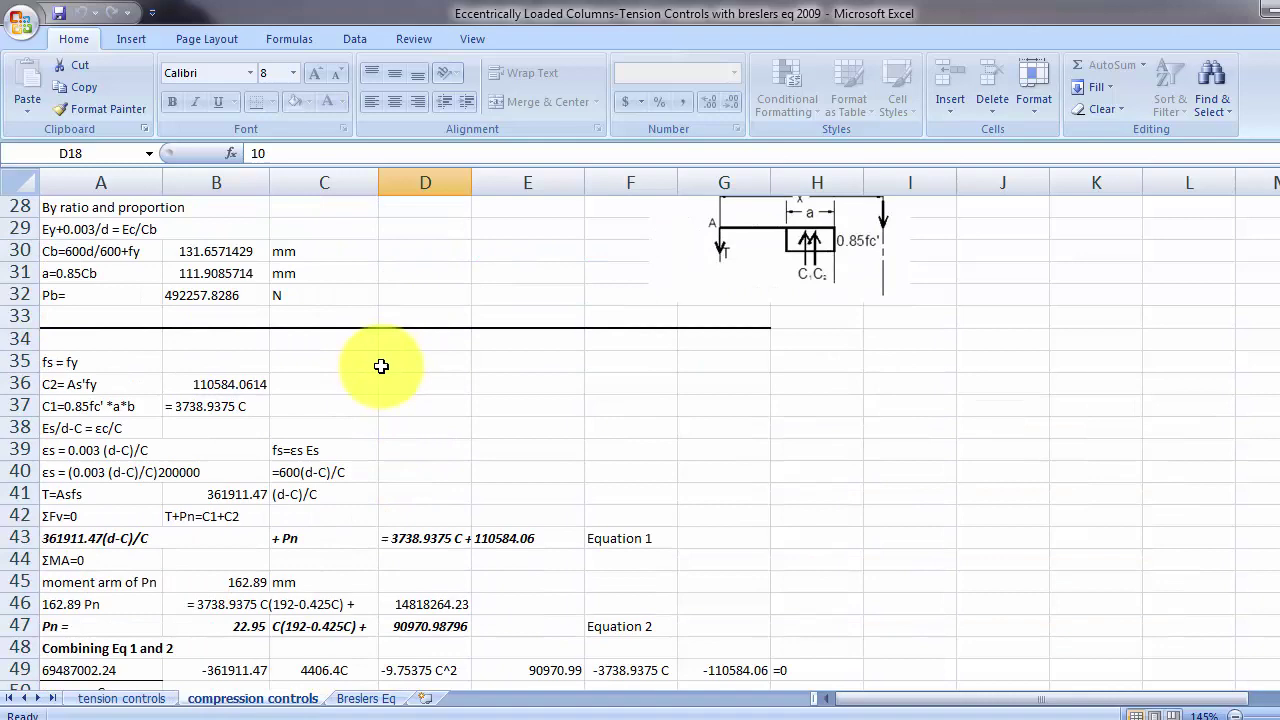
scroll(382, 360, down, 4)
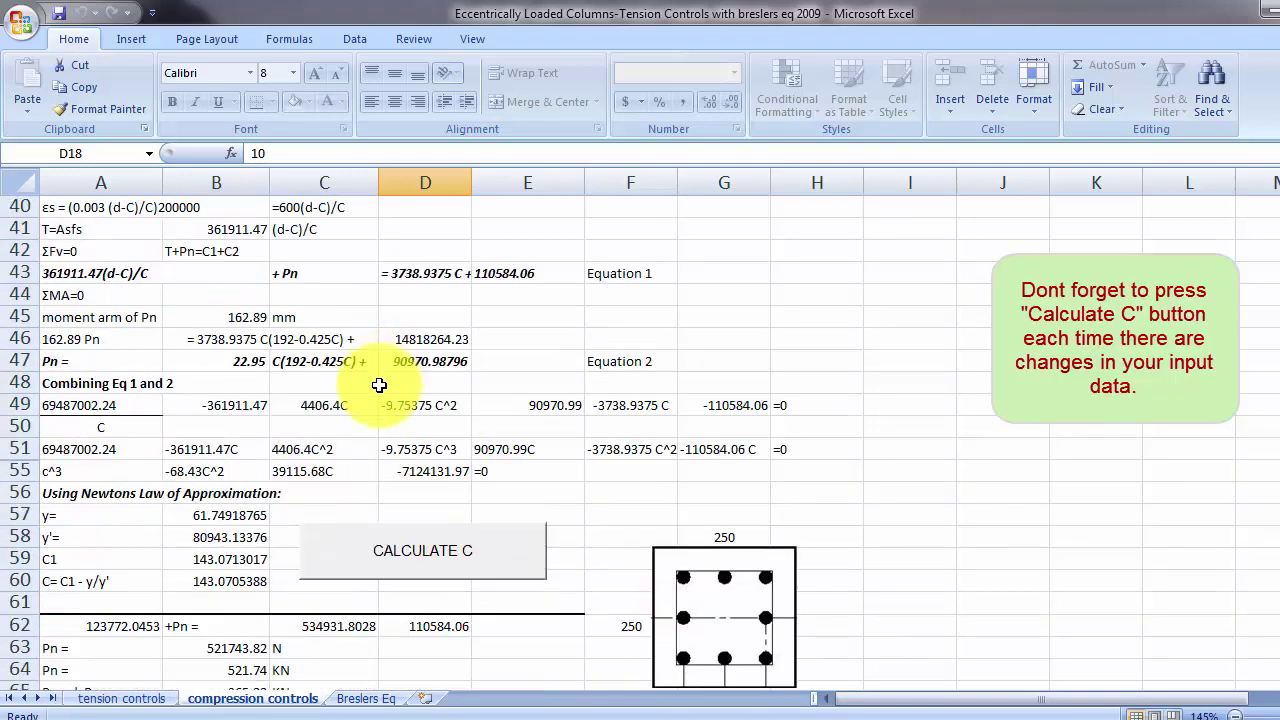
scroll(381, 407, down, 1)
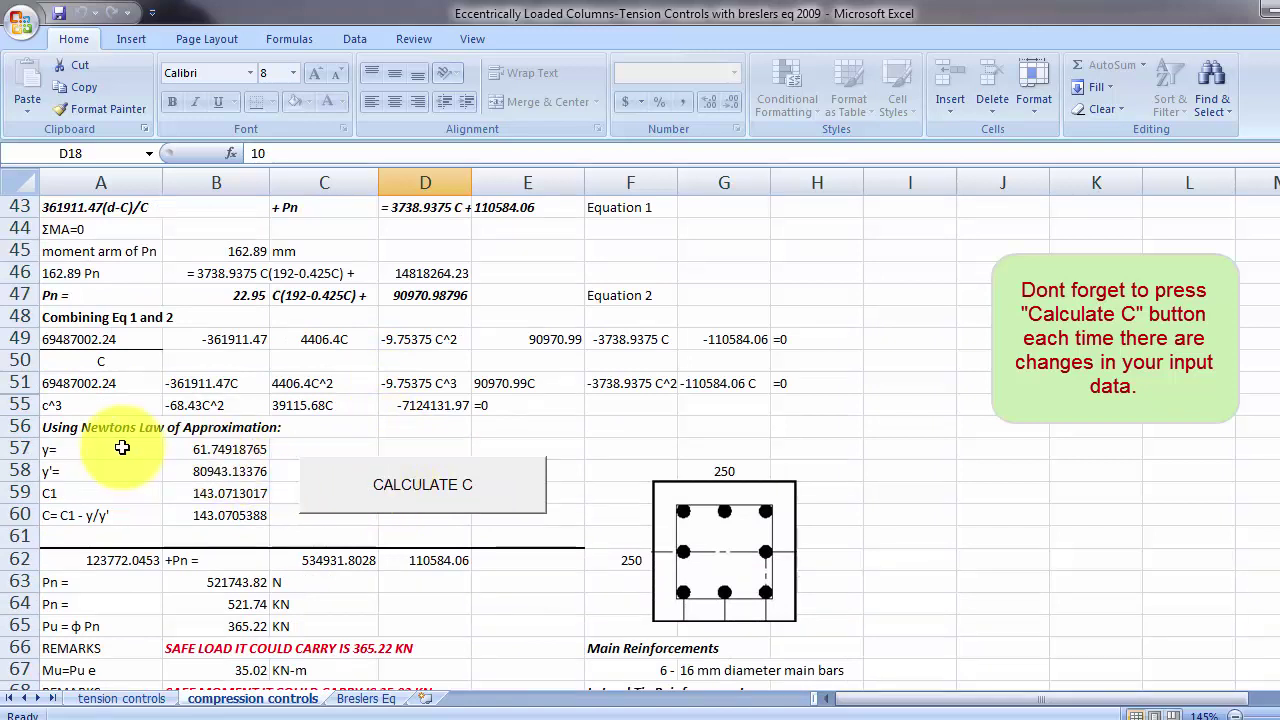
click(397, 497)
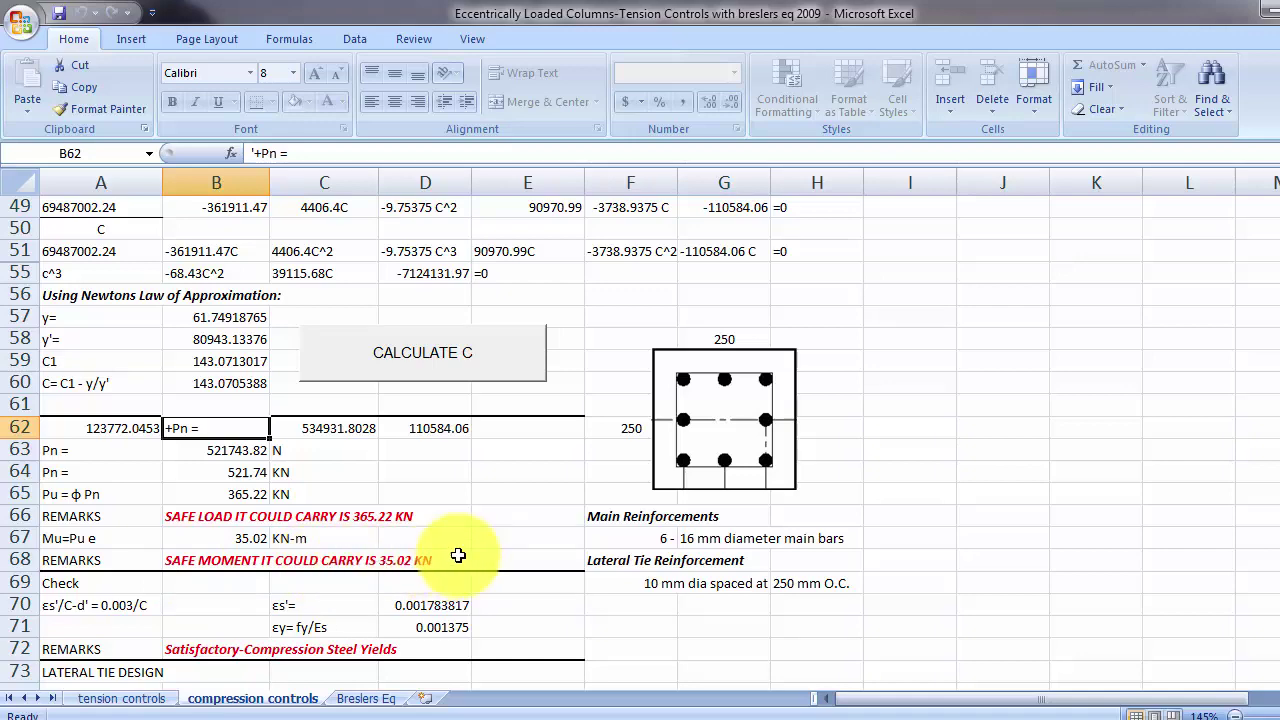
scroll(455, 558, down, 1)
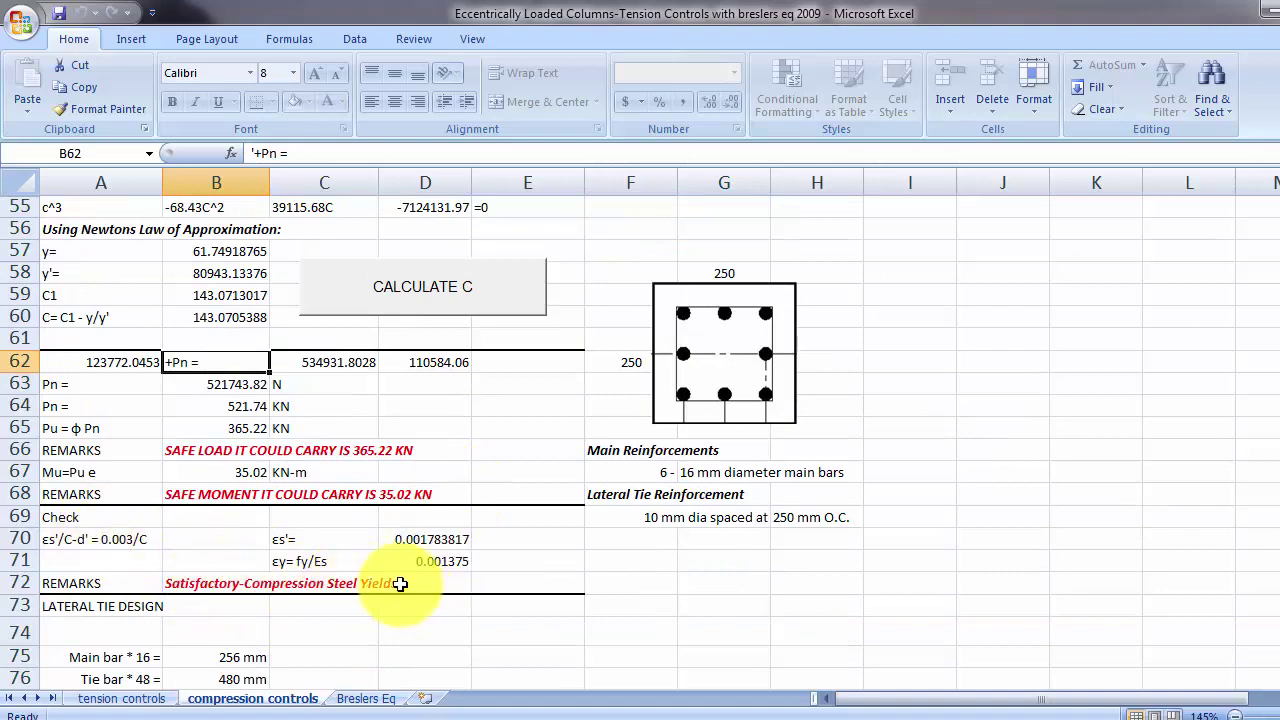
scroll(390, 582, down, 2)
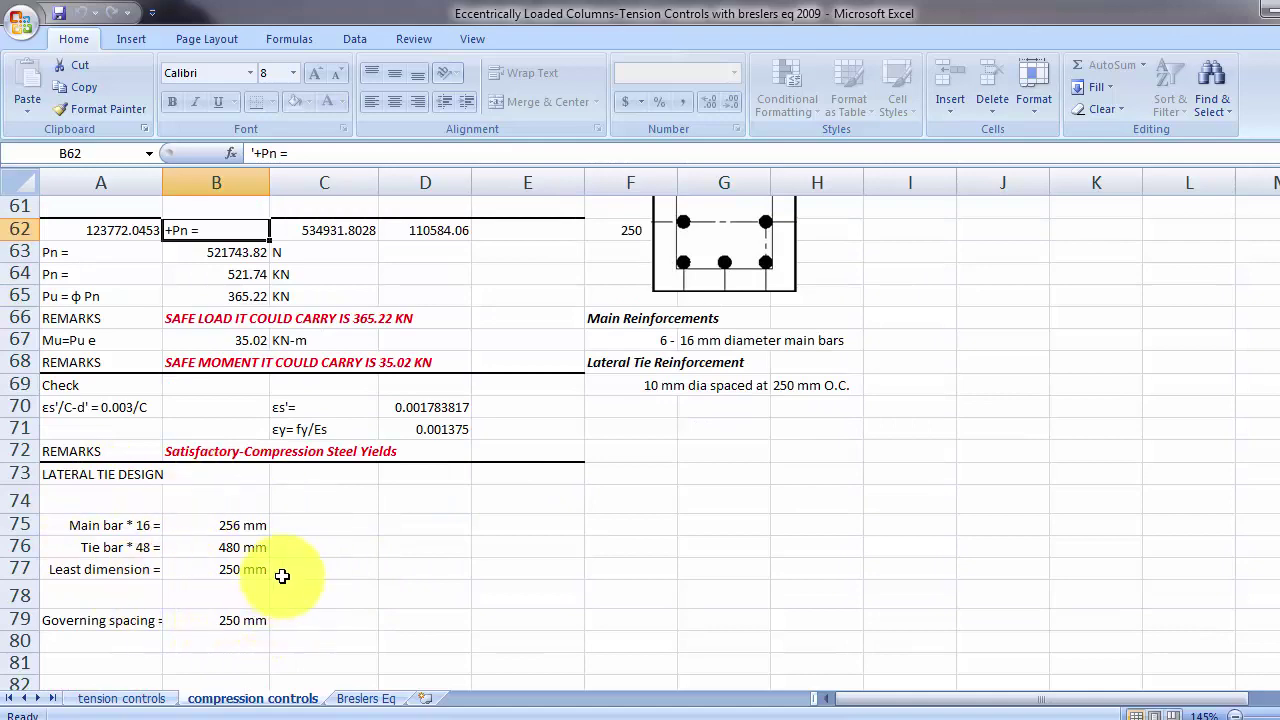
scroll(282, 576, up, 3)
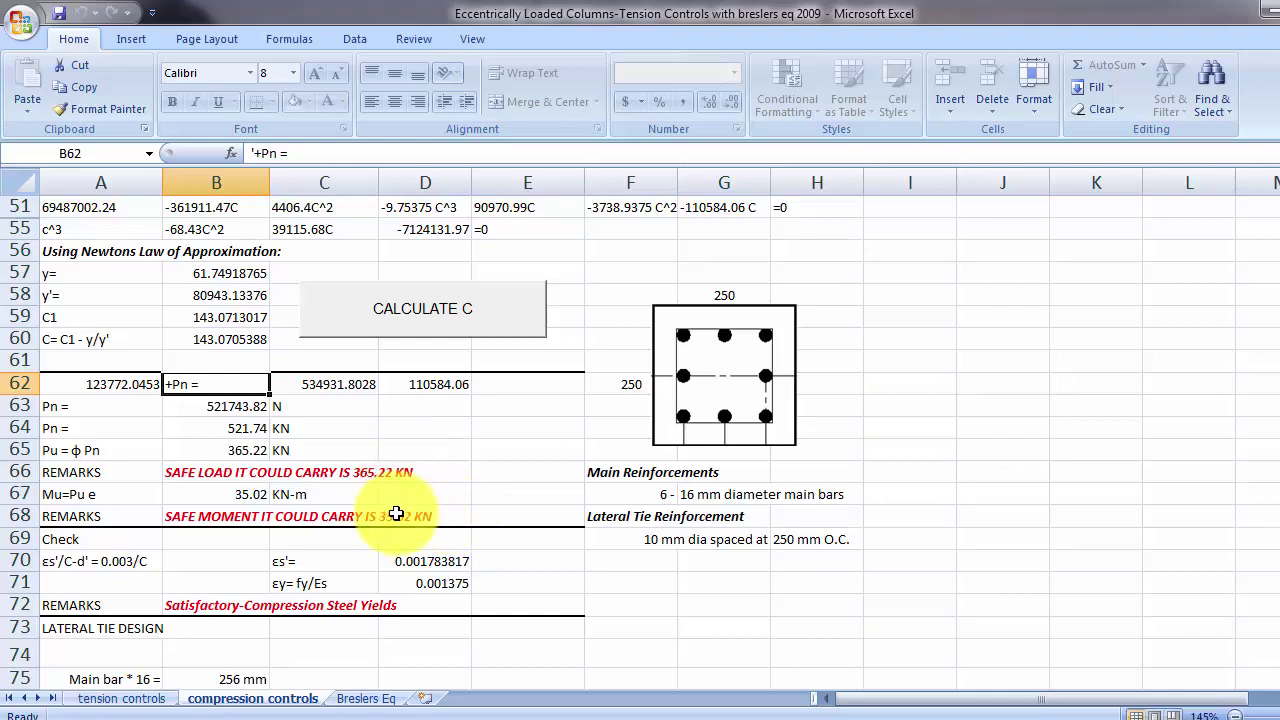
scroll(475, 430, up, 15)
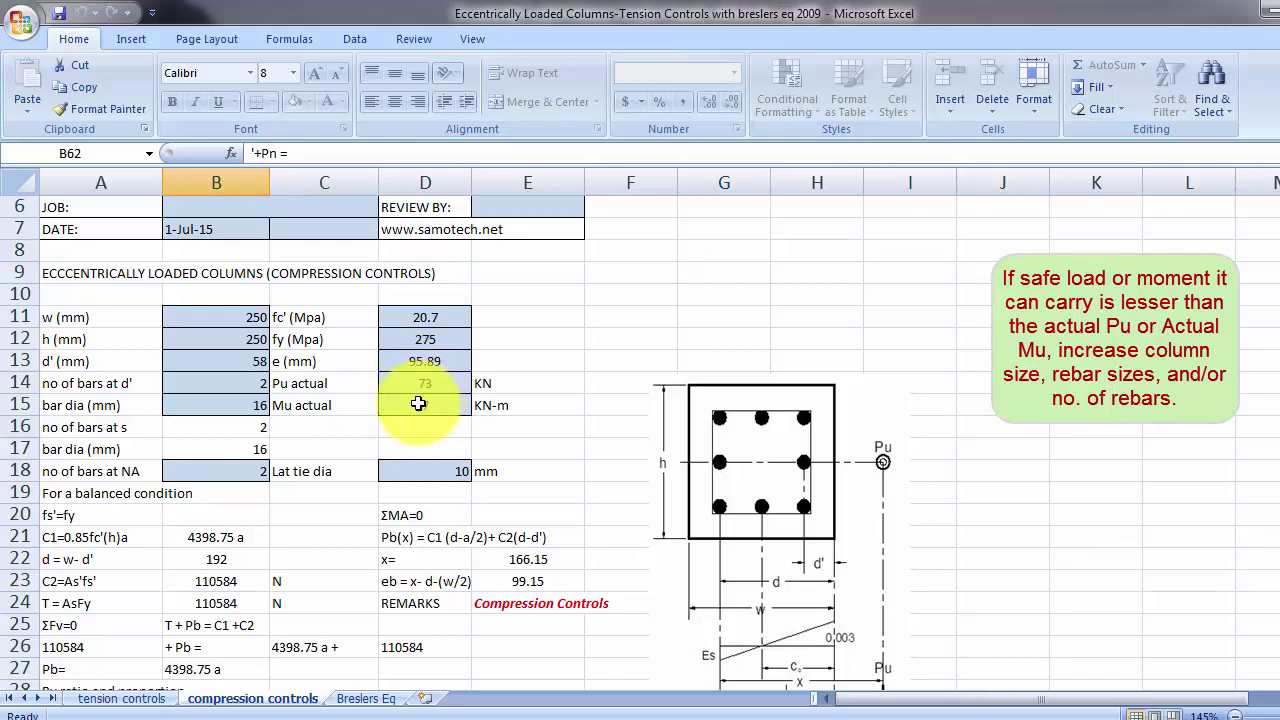
scroll(421, 401, down, 2)
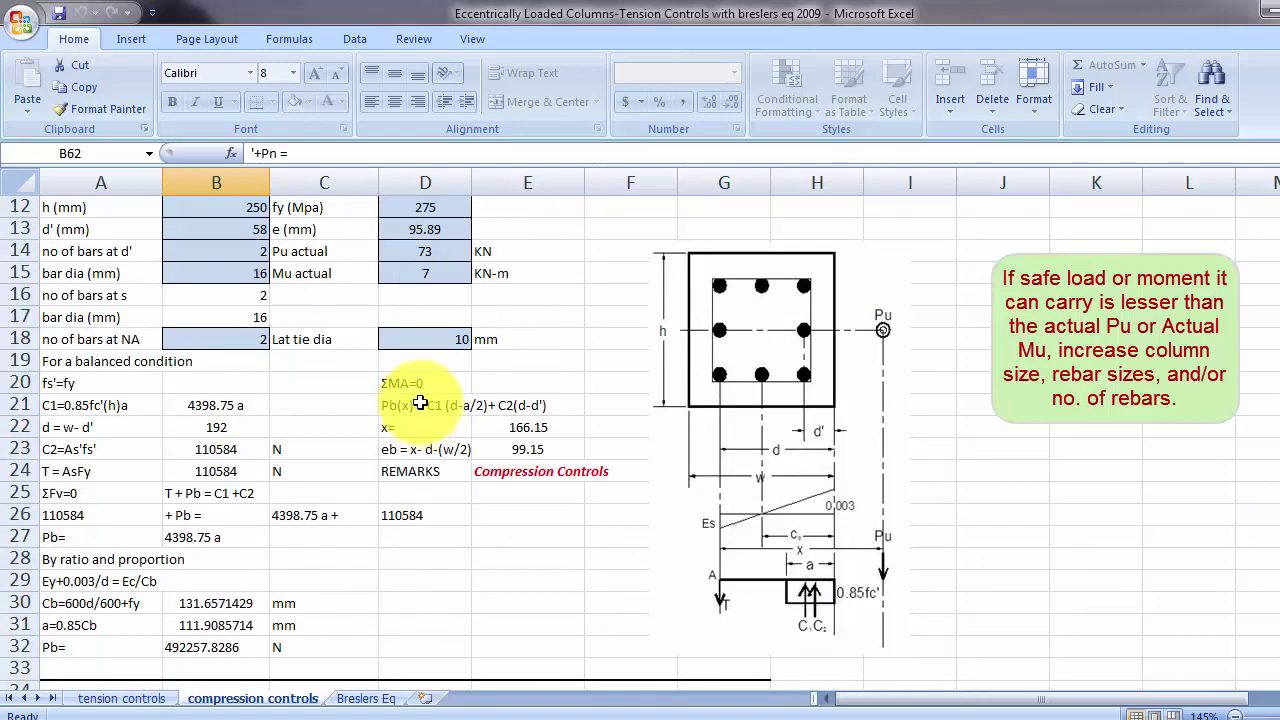
scroll(421, 401, up, 2)
scroll(420, 410, down, 7)
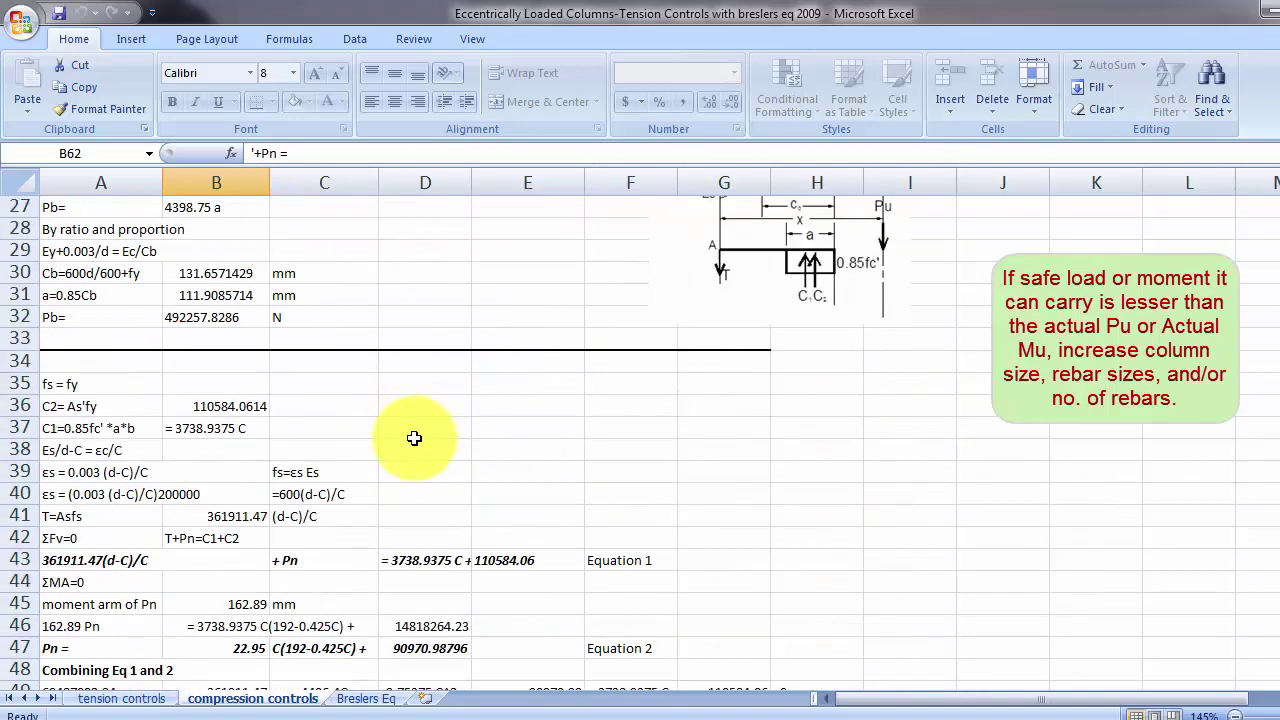
scroll(414, 438, down, 8)
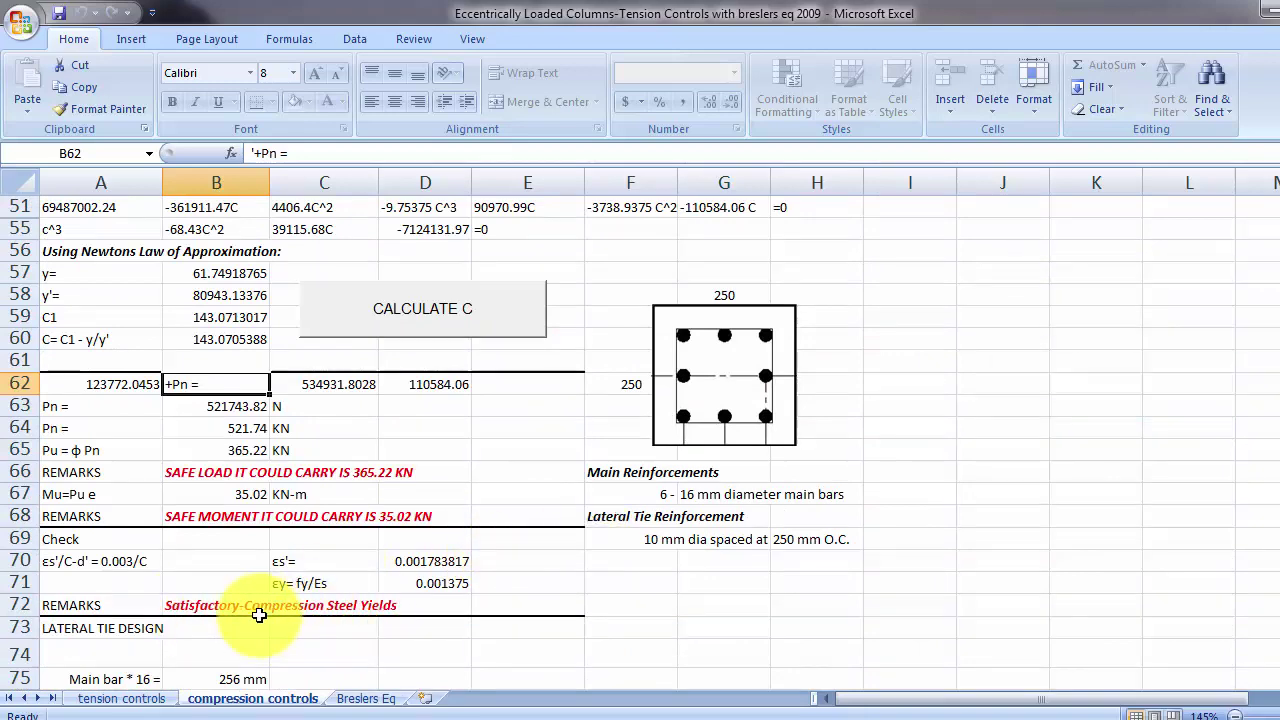
scroll(680, 480, up, 1)
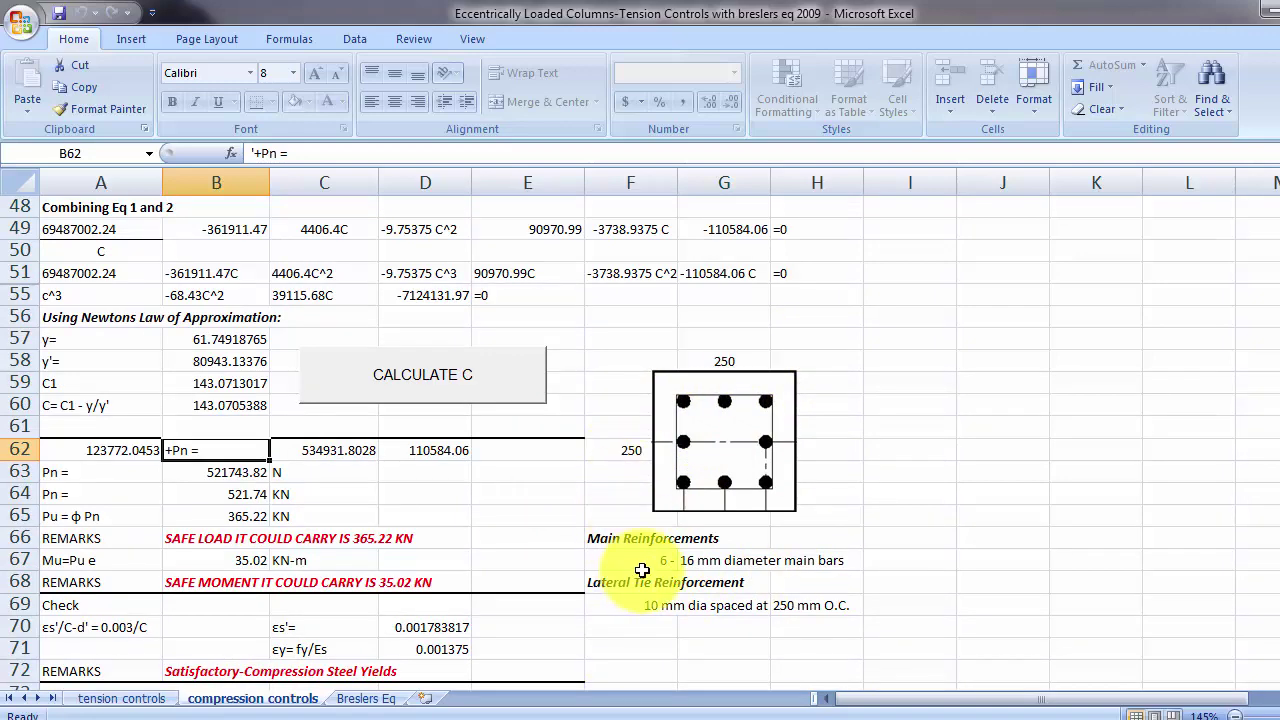
scroll(750, 556, down, 1)
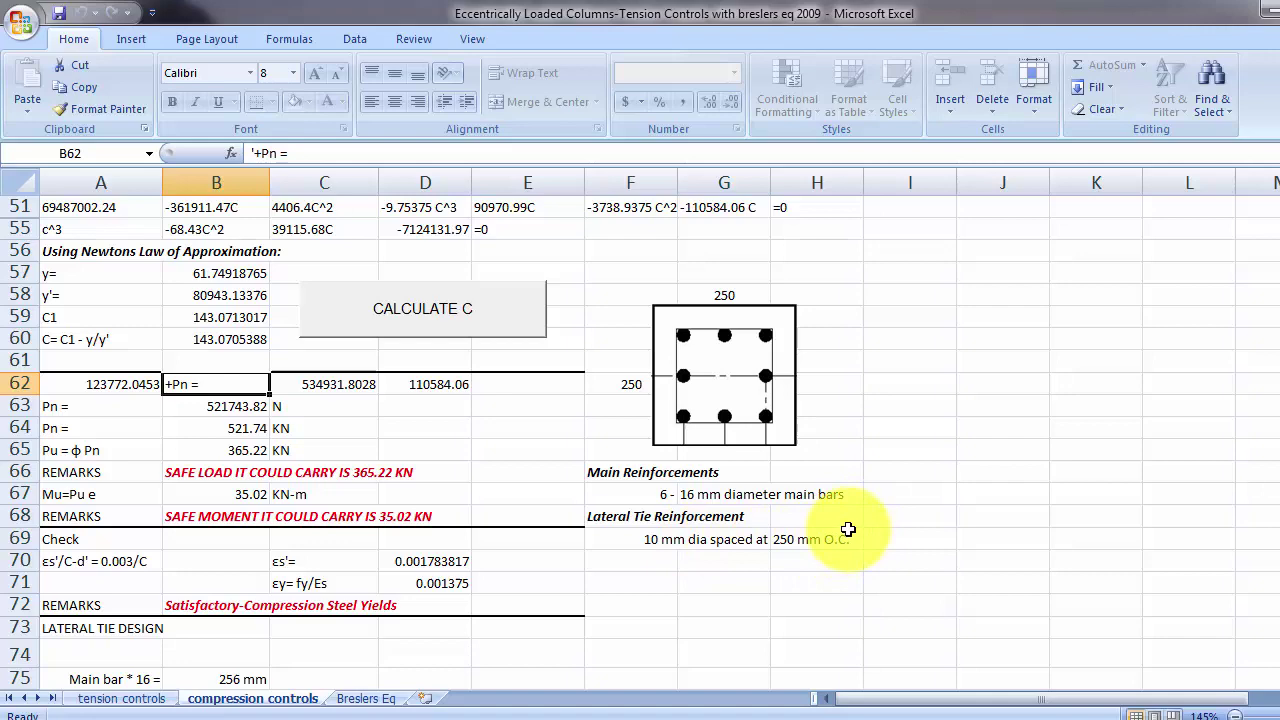
Step: On the Breslers Eq sheet, highlight the column size, bar, fc', fy, Pu actual and 10 mm tie inputs
click(370, 699)
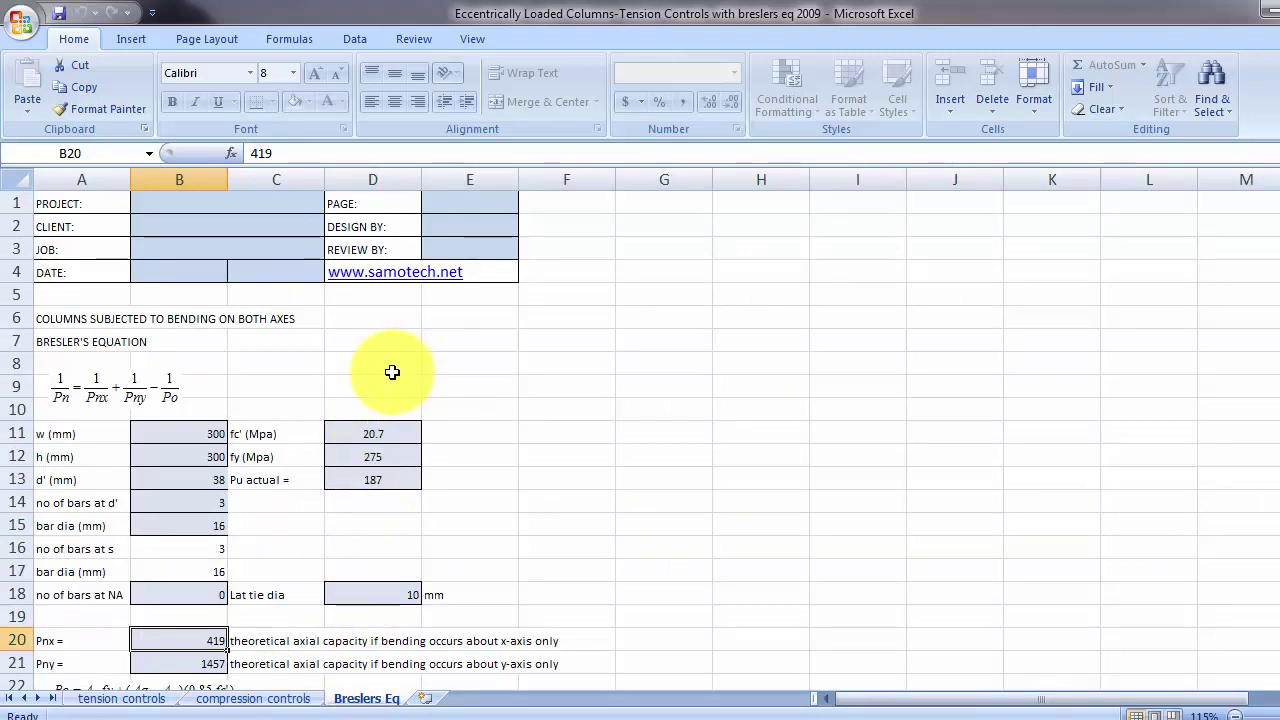
scroll(392, 372, down, 1)
scroll(376, 390, down, 1)
drag(209, 297, 185, 390)
drag(362, 296, 370, 342)
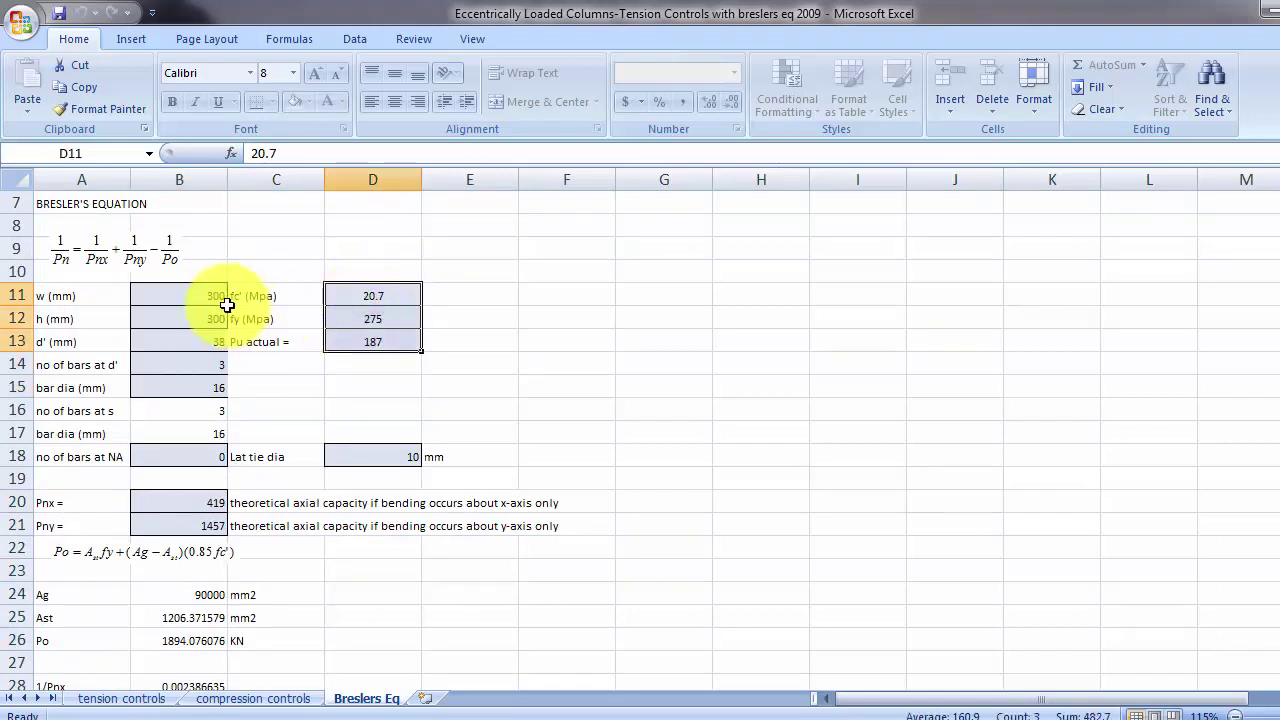
drag(208, 296, 212, 387)
drag(351, 294, 370, 342)
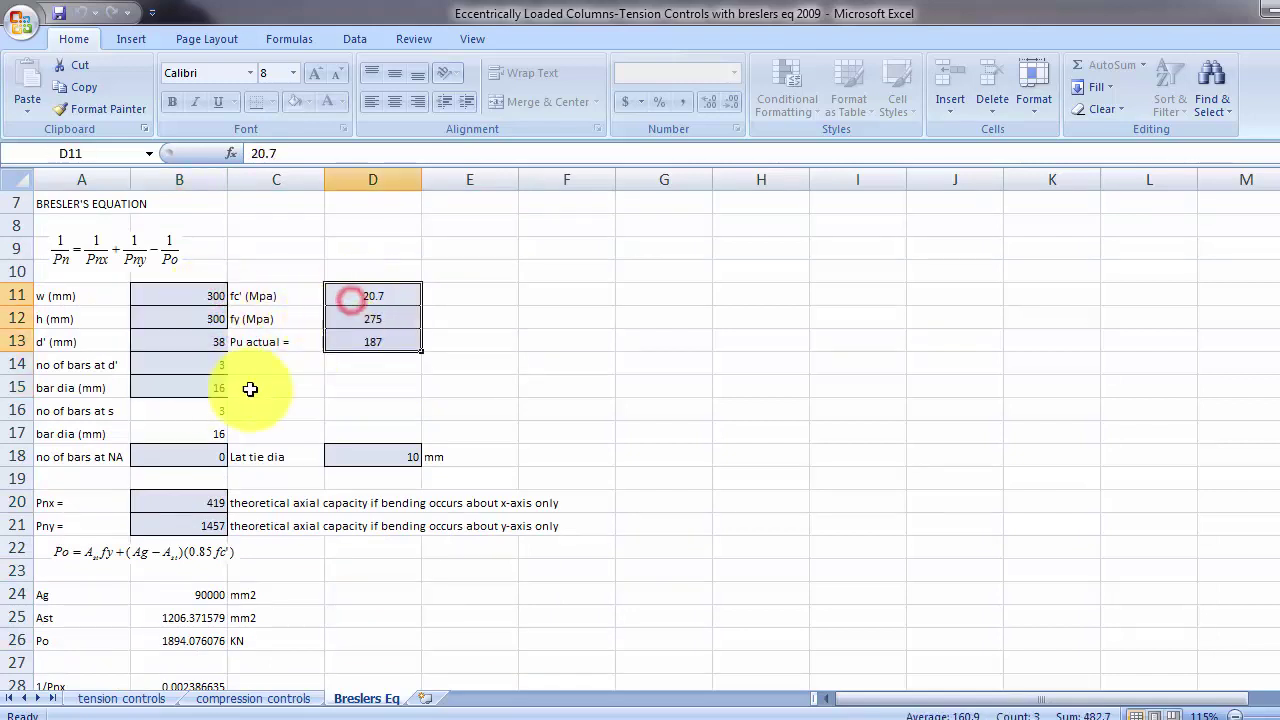
click(192, 455)
click(354, 459)
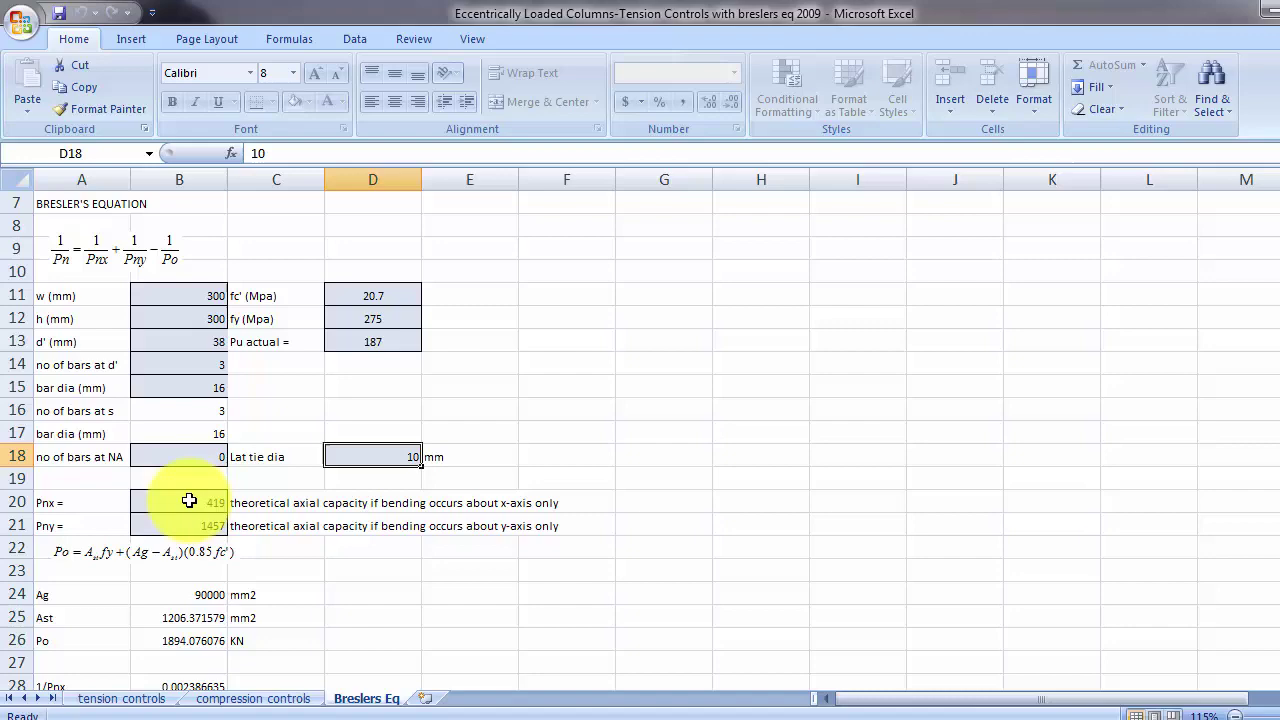
Step: Check the Pnx capacity of 419 and Pny capacity of 1457 against Pu actual of 187
click(189, 500)
click(171, 526)
scroll(220, 495, down, 4)
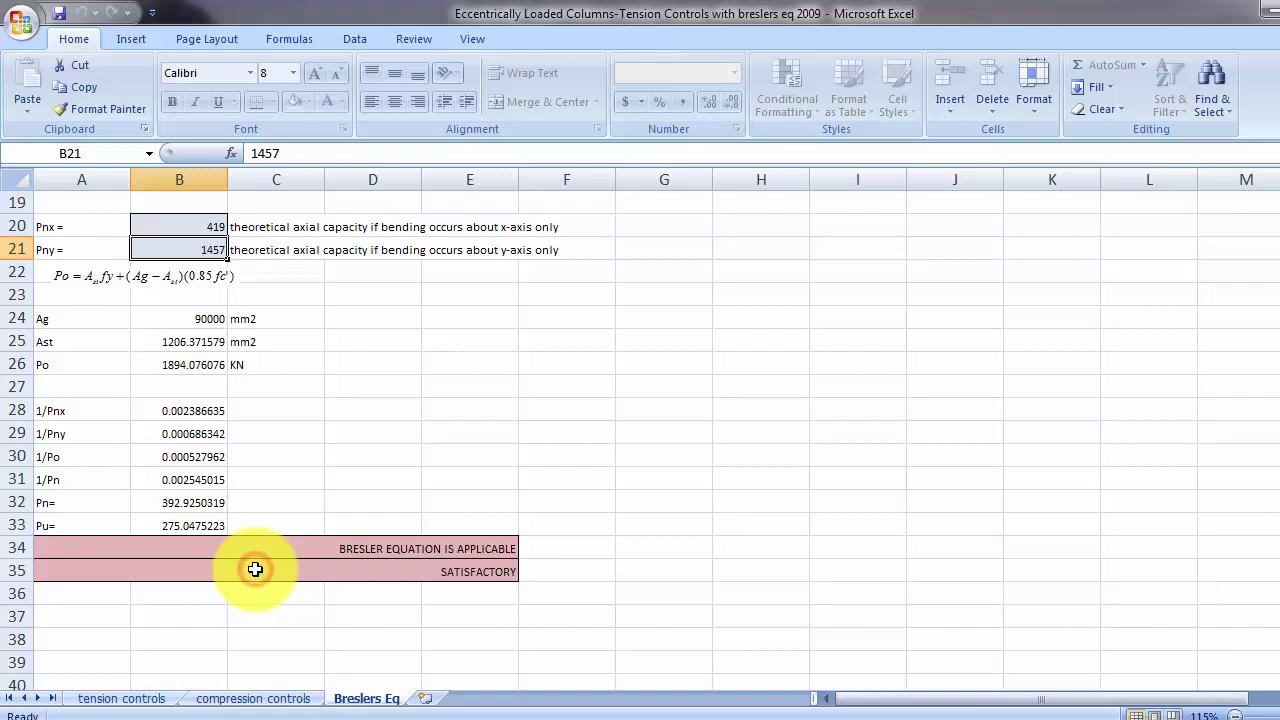
scroll(326, 474, up, 2)
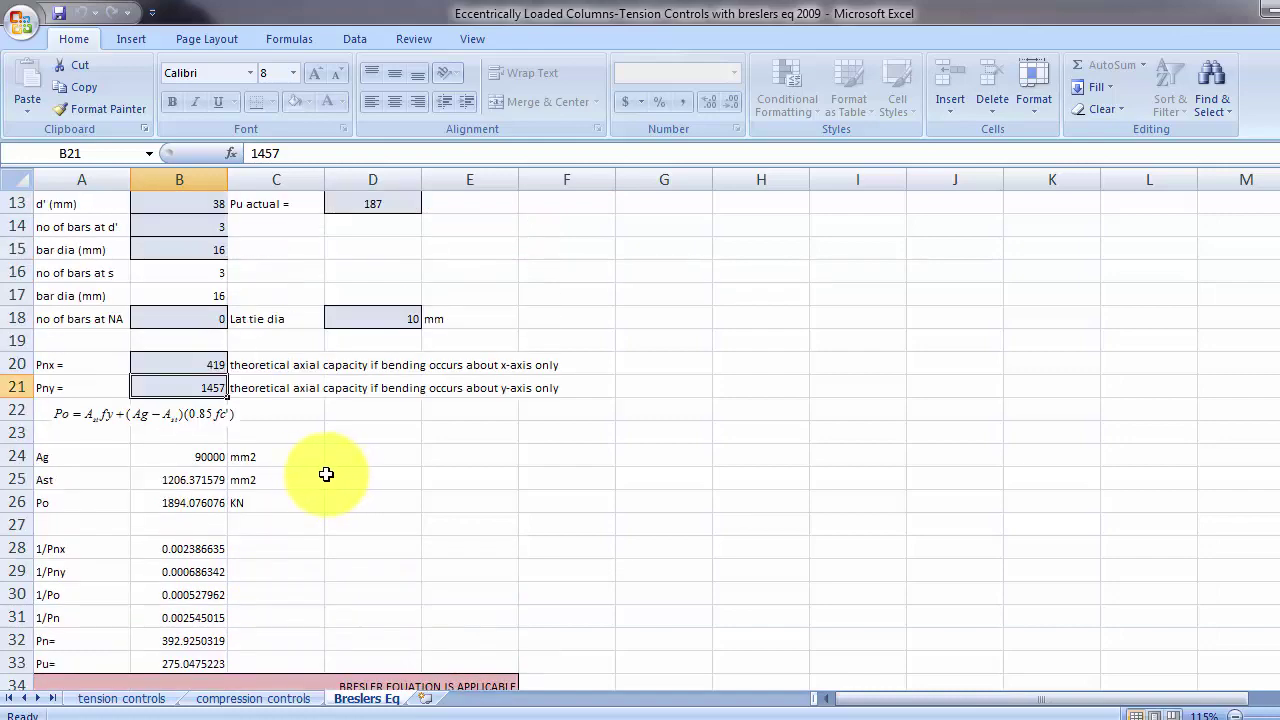
scroll(330, 472, up, 2)
scroll(340, 476, down, 3)
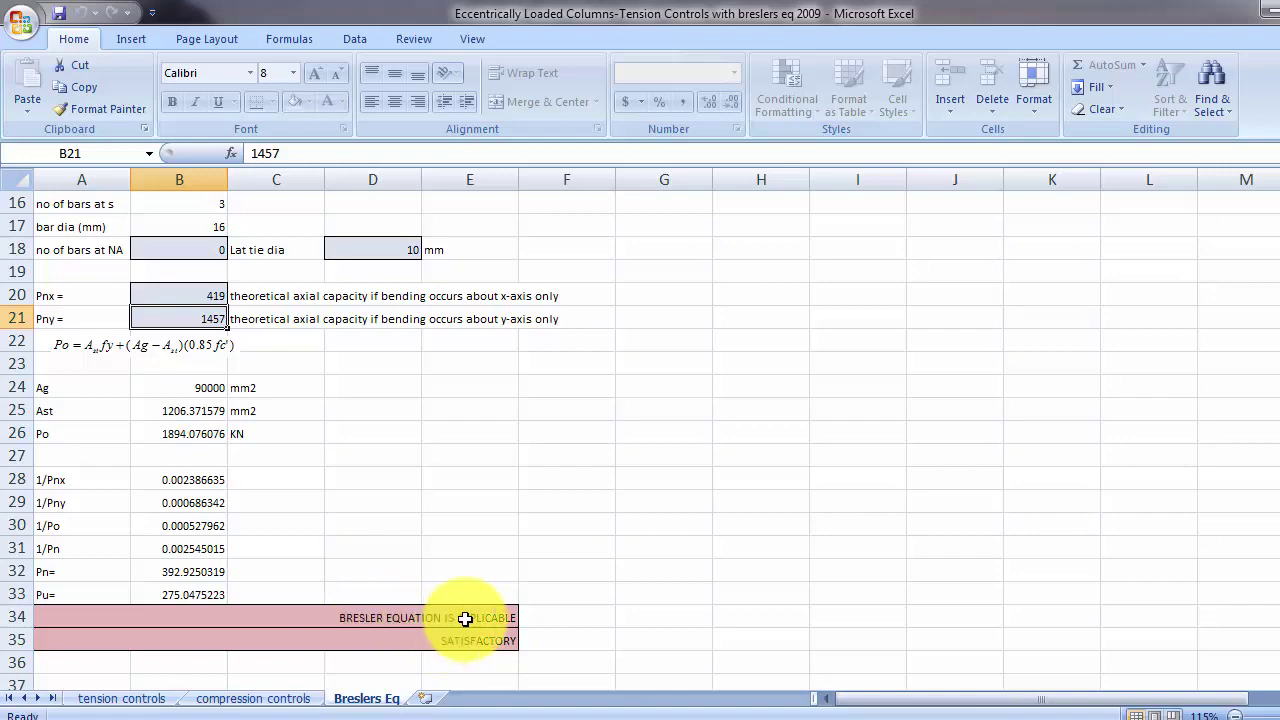
scroll(420, 543, up, 3)
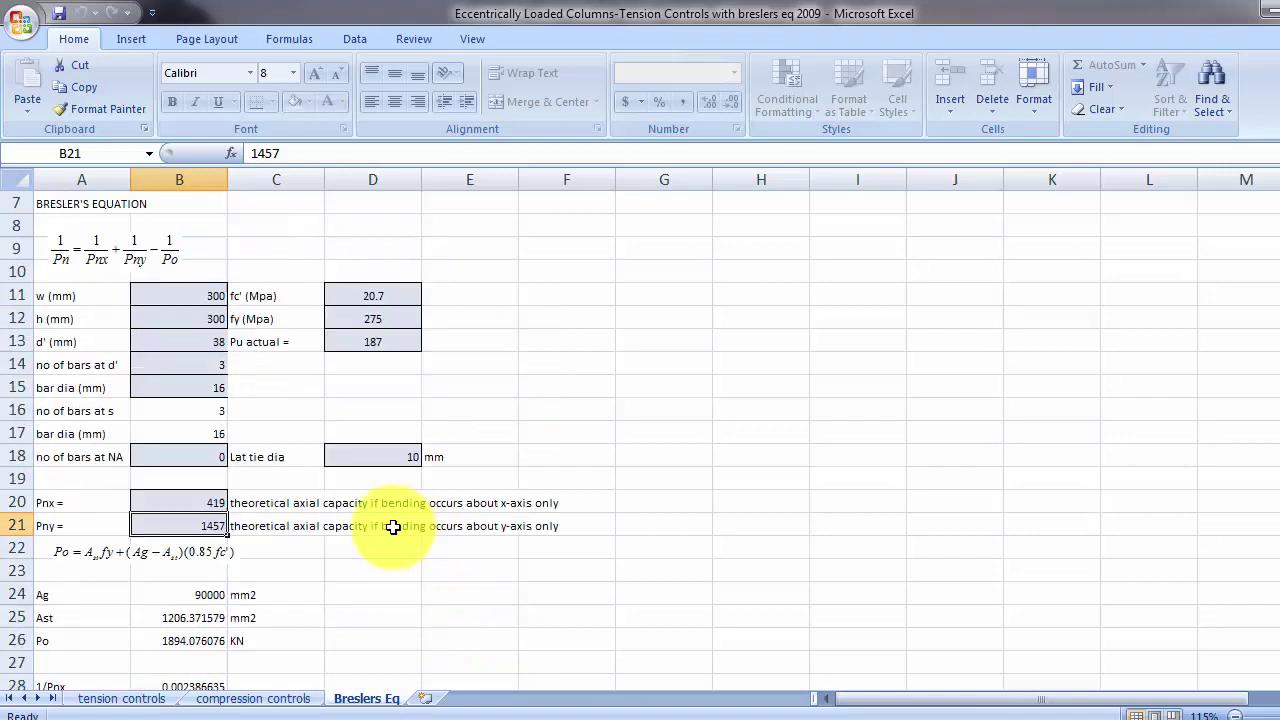